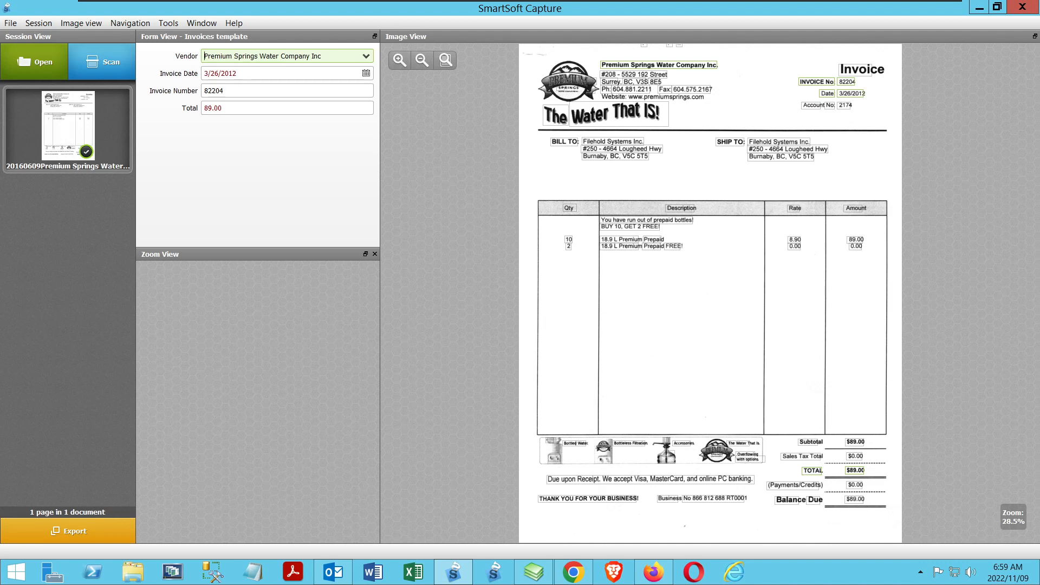
- Switch to Firefox, search the FileHold website for "auto filing" in a new tab, look through the results, and return to the regex101 page
left_click(653, 572)
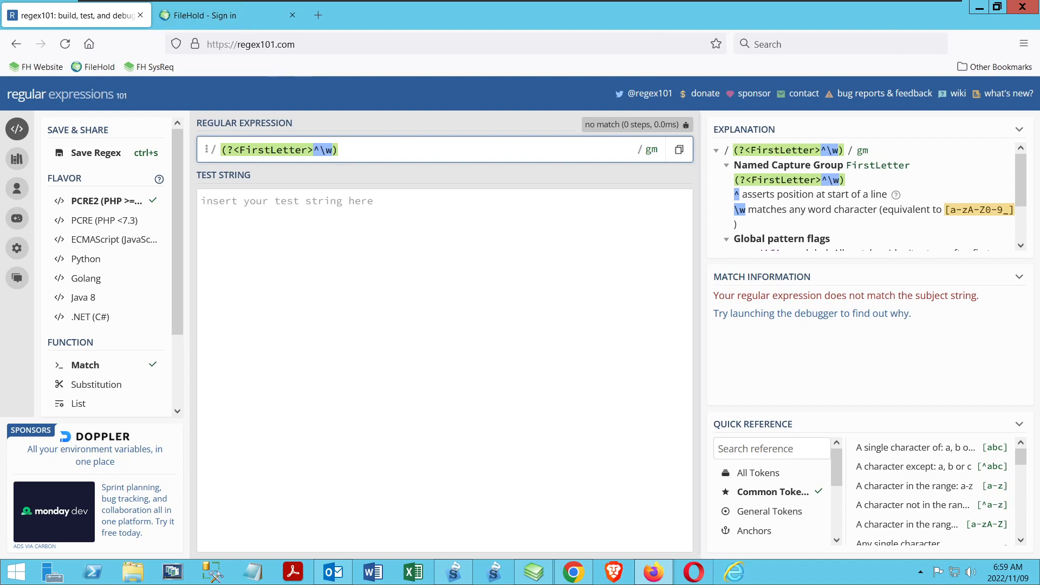
left_click(318, 15)
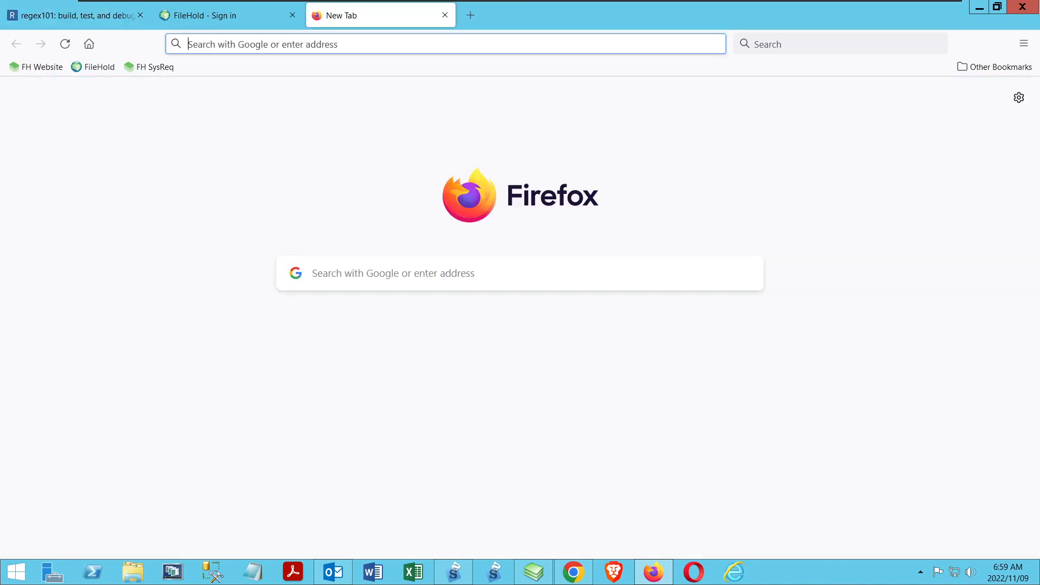
left_click(36, 67)
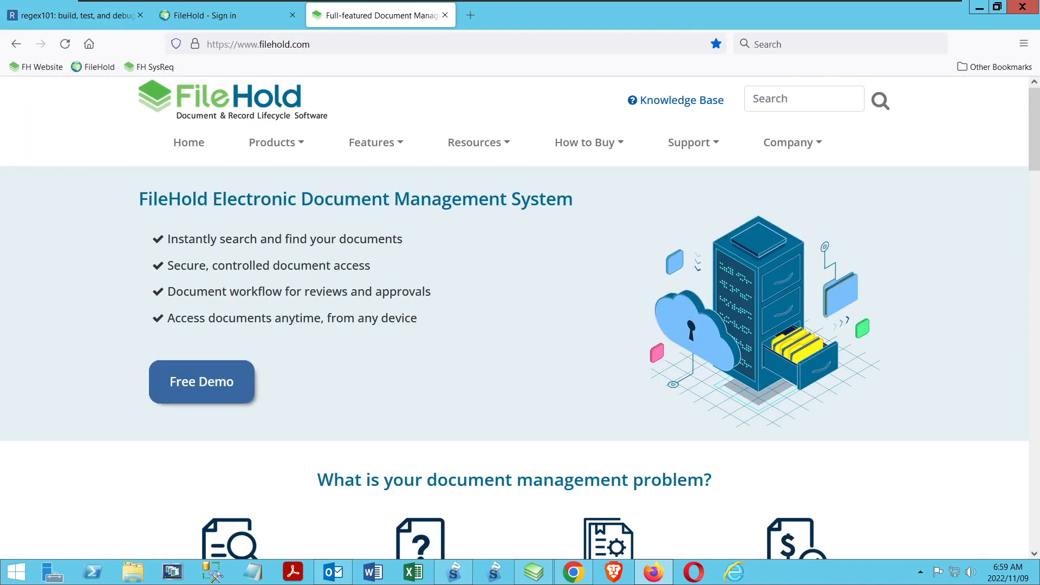
left_click(781, 99)
type("a")
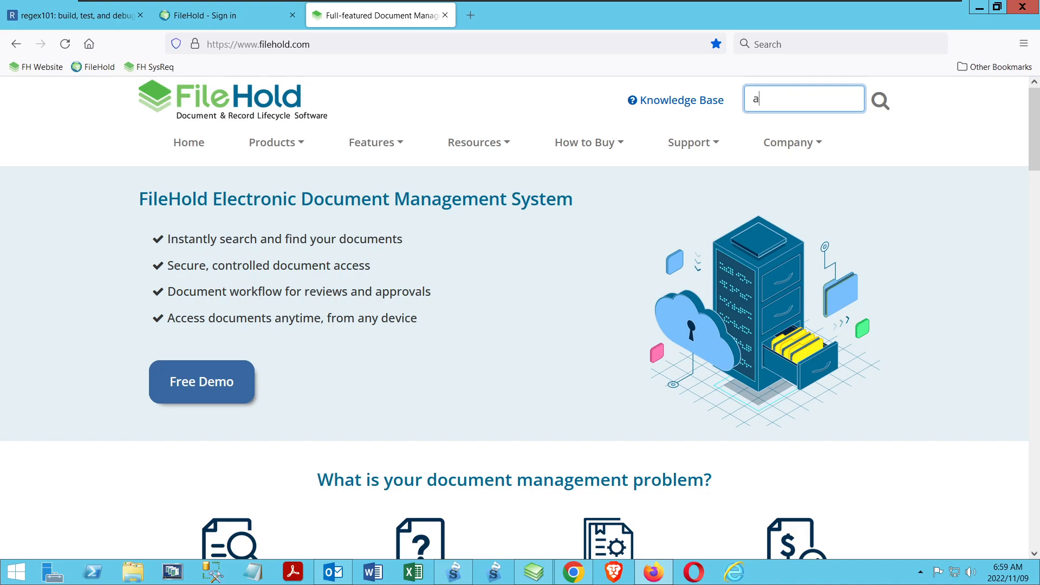
type("uto filing")
key("Return")
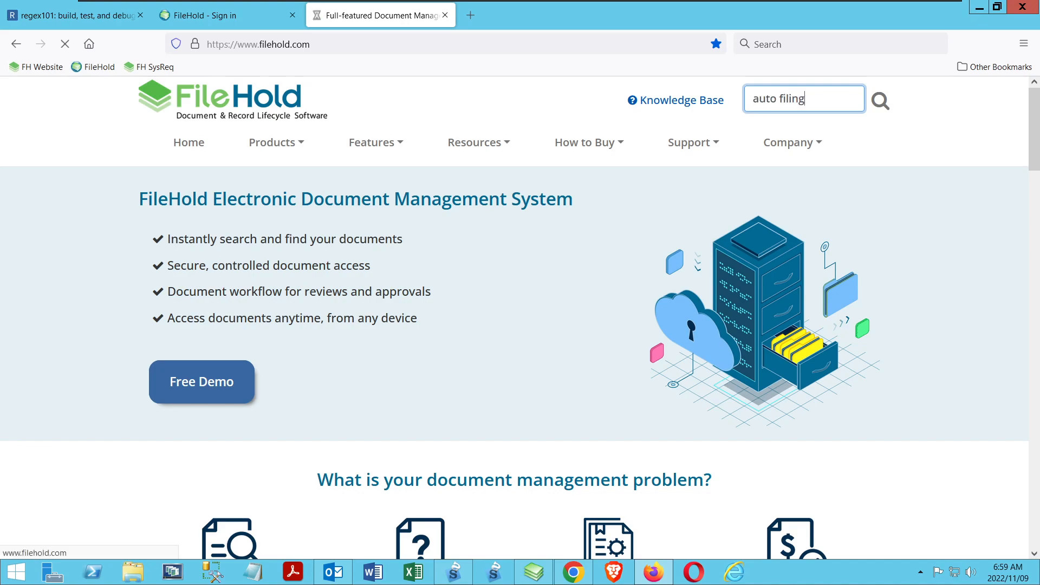
scroll(212, 410, "down", 5)
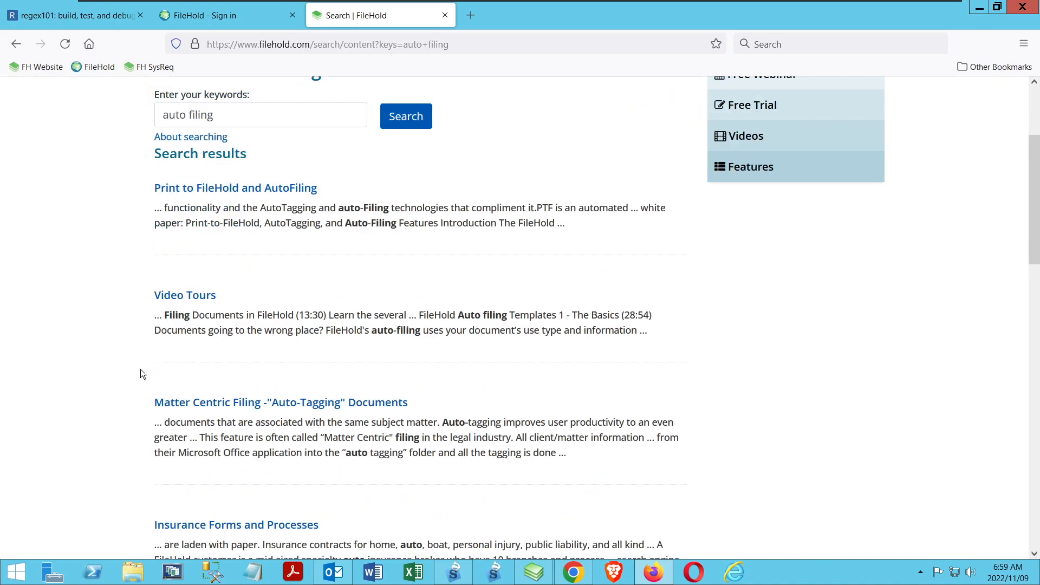
scroll(203, 282, "down", 1)
scroll(204, 283, "down", 1)
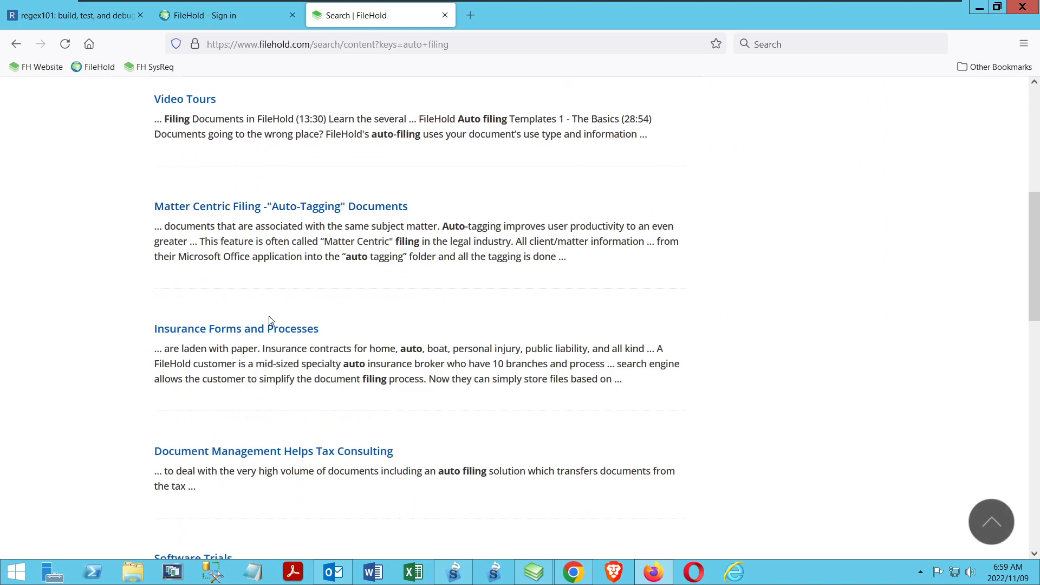
scroll(248, 326, "down", 3)
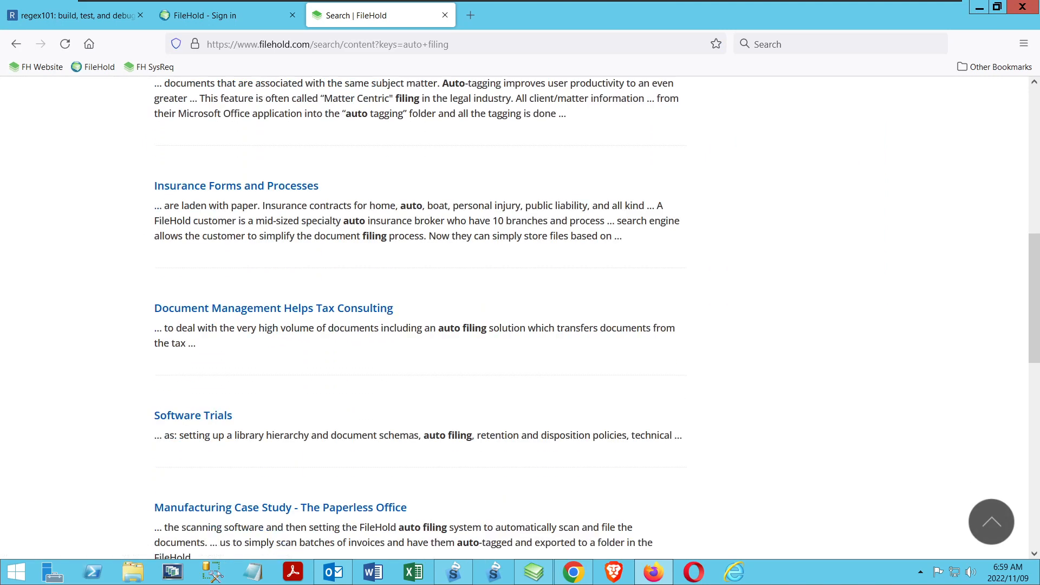
scroll(242, 326, "up", 12)
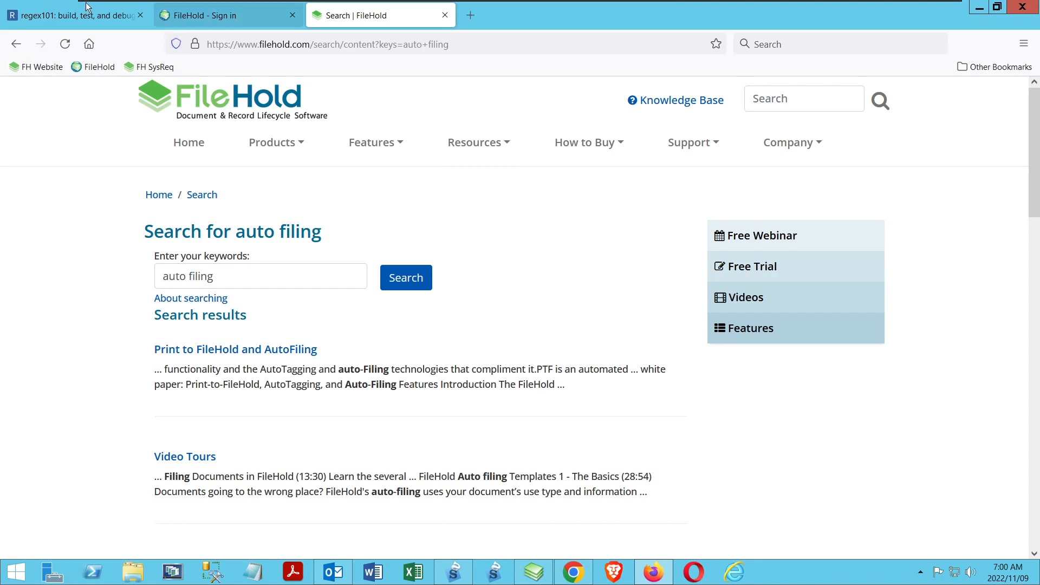
left_click(75, 21)
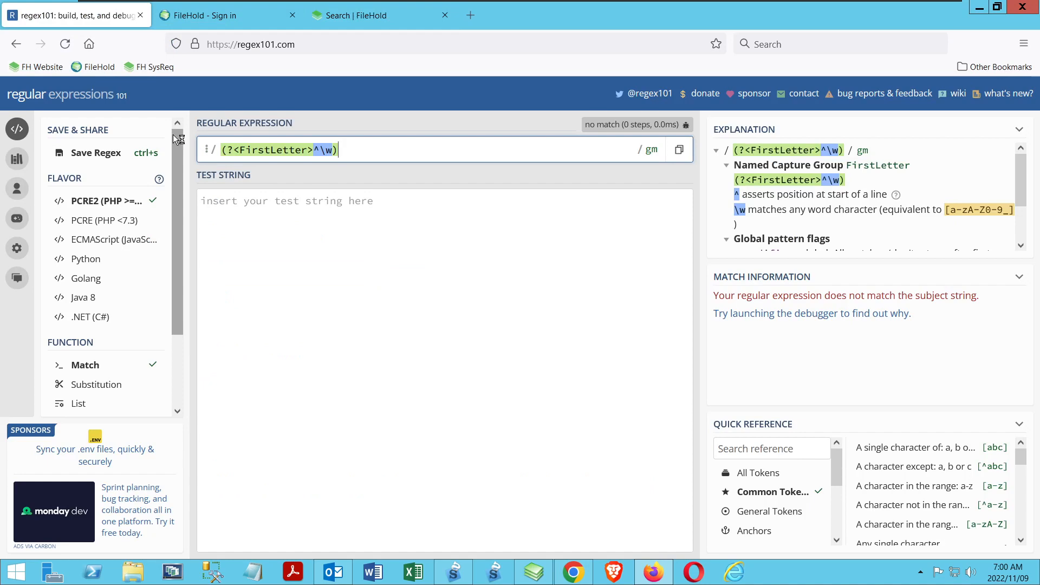
- In Chrome, name the auto-filing template "Invoices by Vendor first letter & year" and describe it as "For incoming AP docs from Capture"
left_click(561, 576)
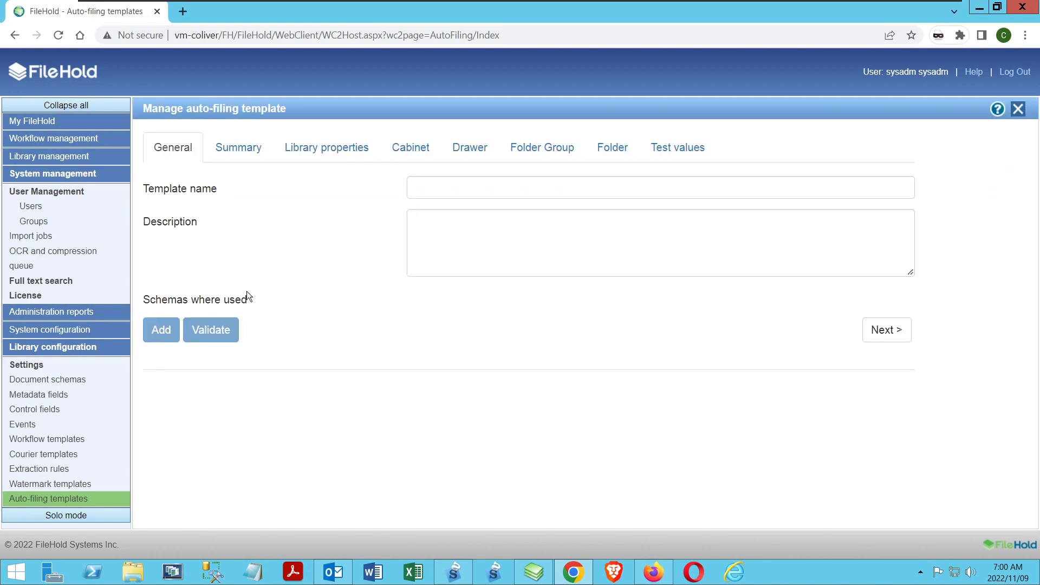
left_click(416, 187)
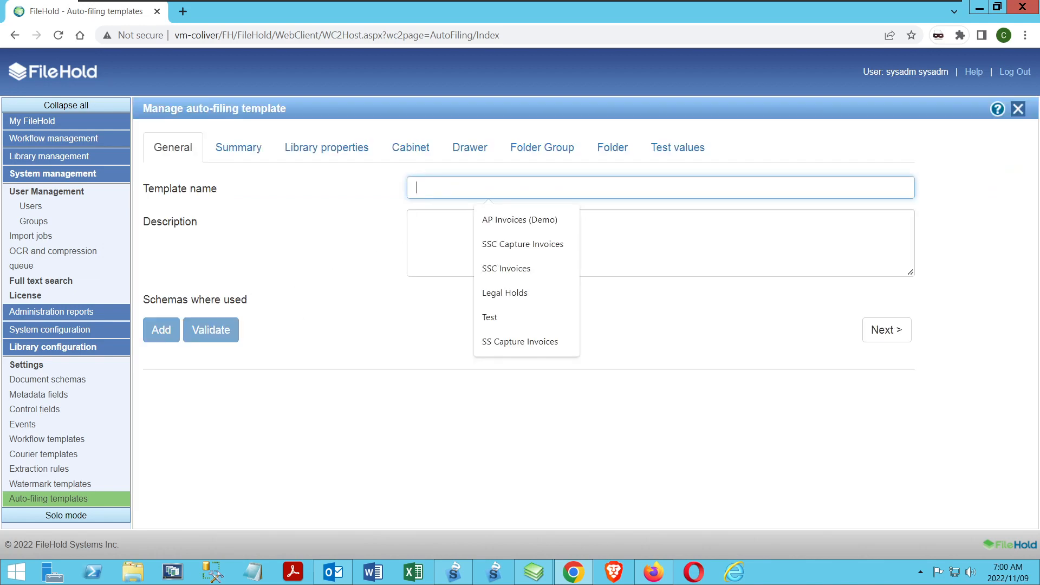
type("Invoices")
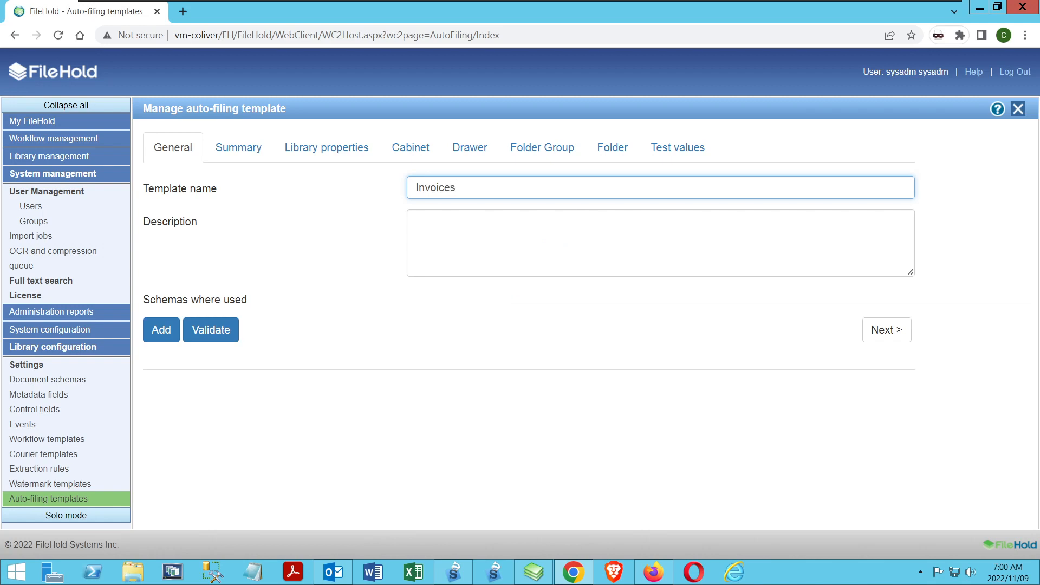
type(" by Vendor first letter & year")
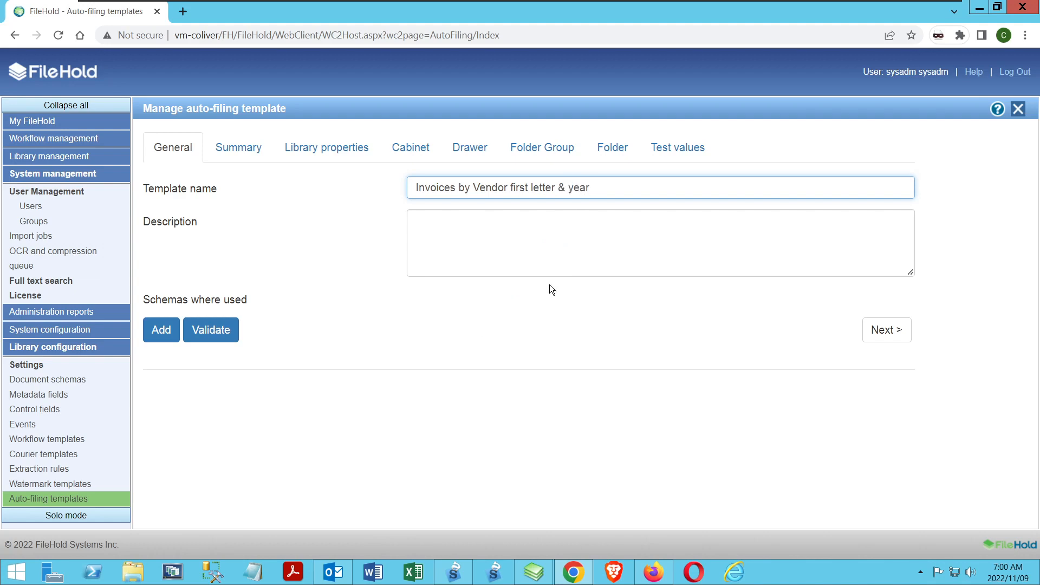
key("Tab")
type("For incoming ")
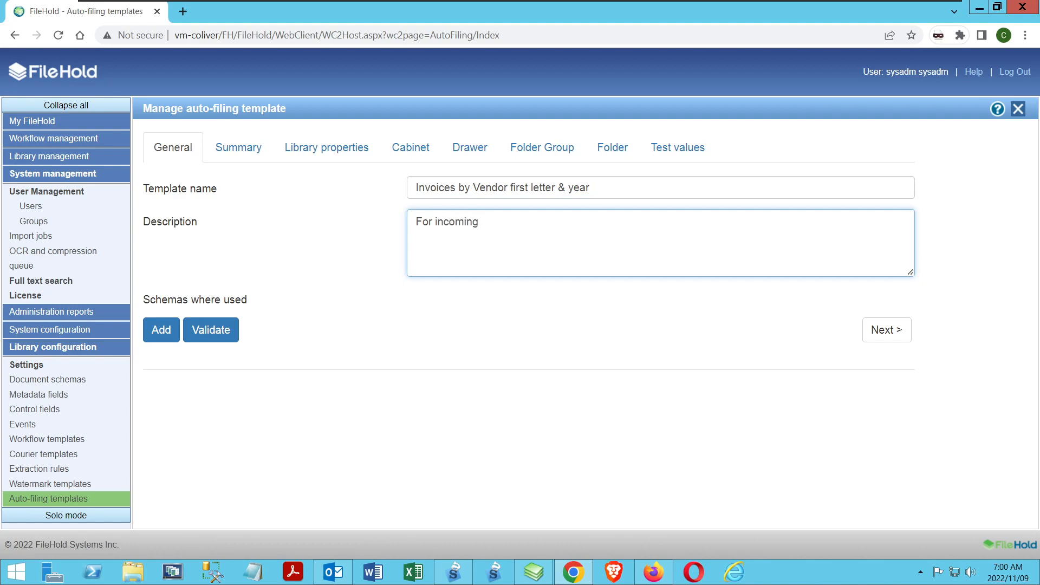
type("AP docs from Capture")
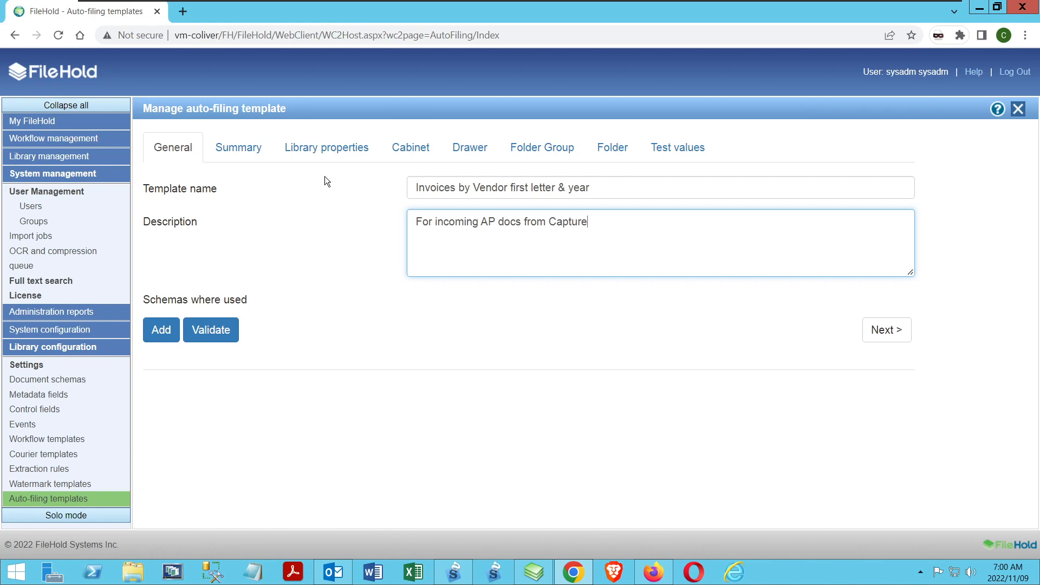
- Allow auto-filing to create library objects and set the library properties template to the Accounting / AP / 2022 folder
left_click(226, 148)
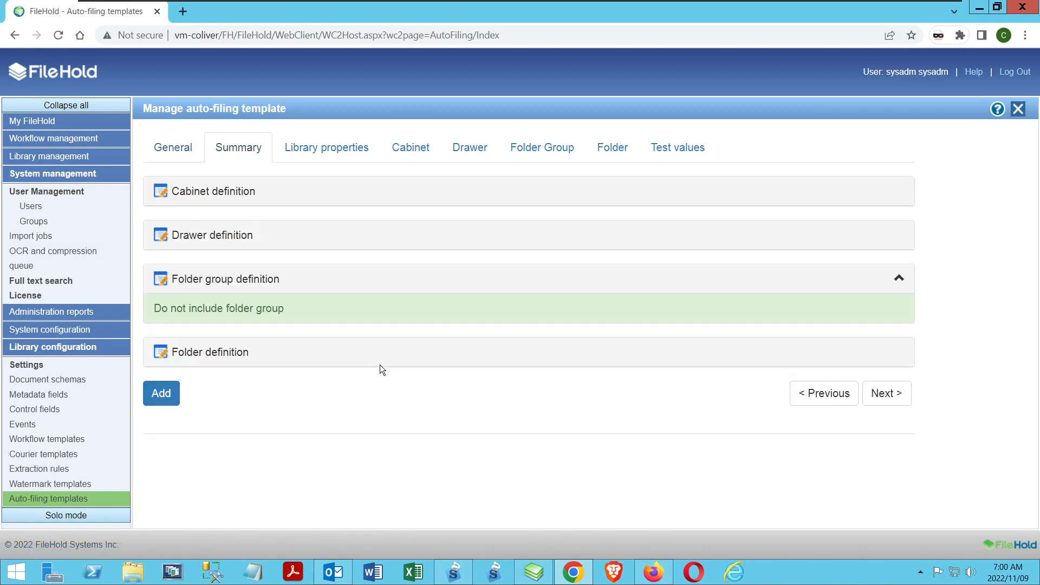
left_click(327, 151)
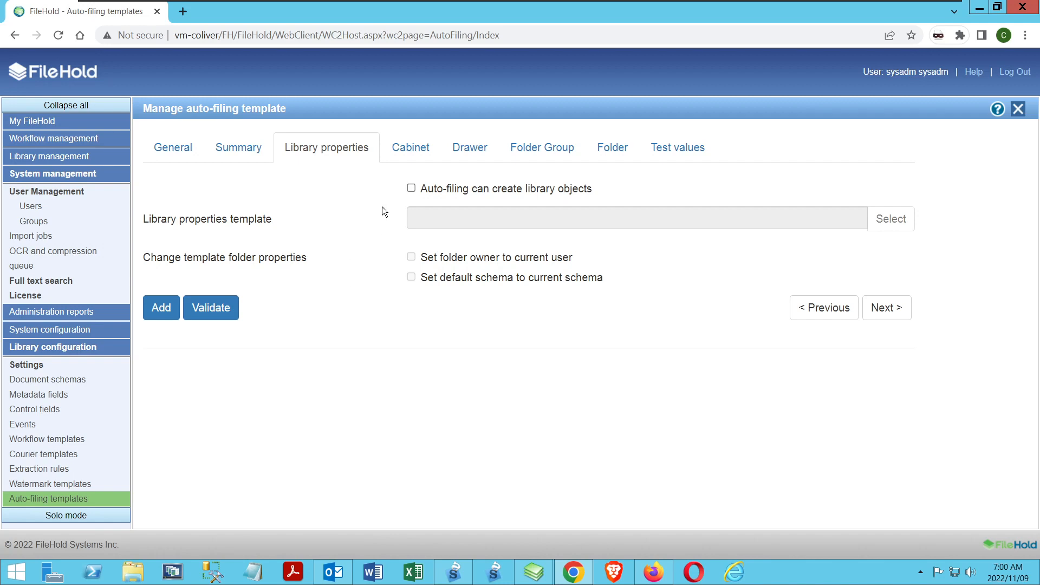
left_click(419, 186)
left_click(890, 219)
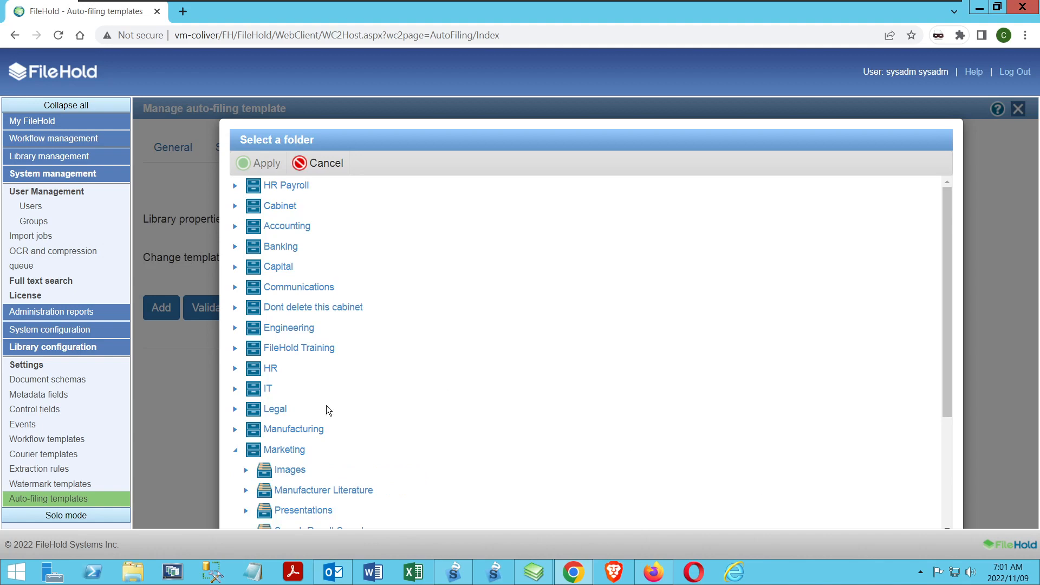
left_click(235, 226)
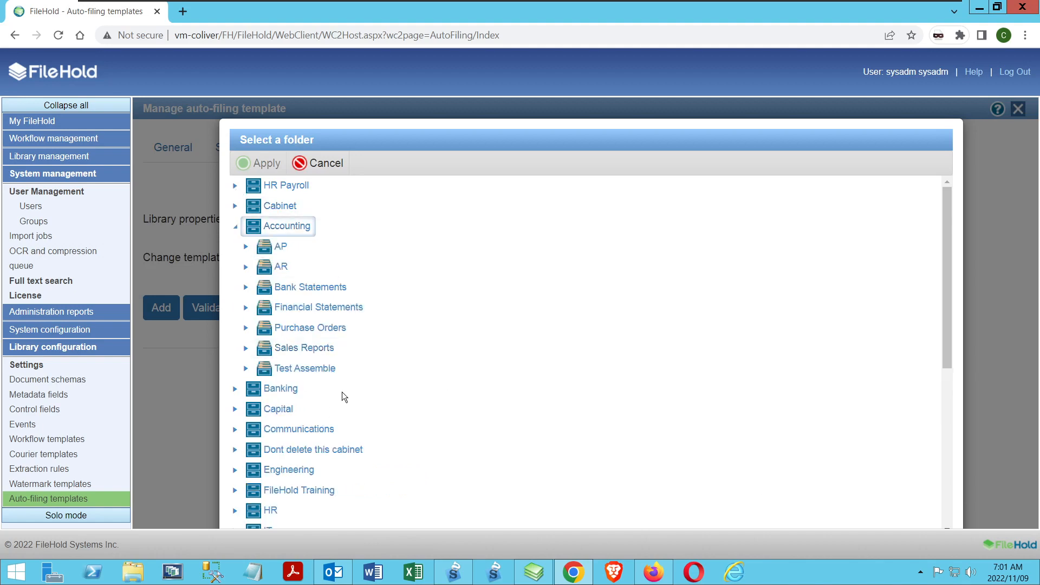
left_click(245, 247)
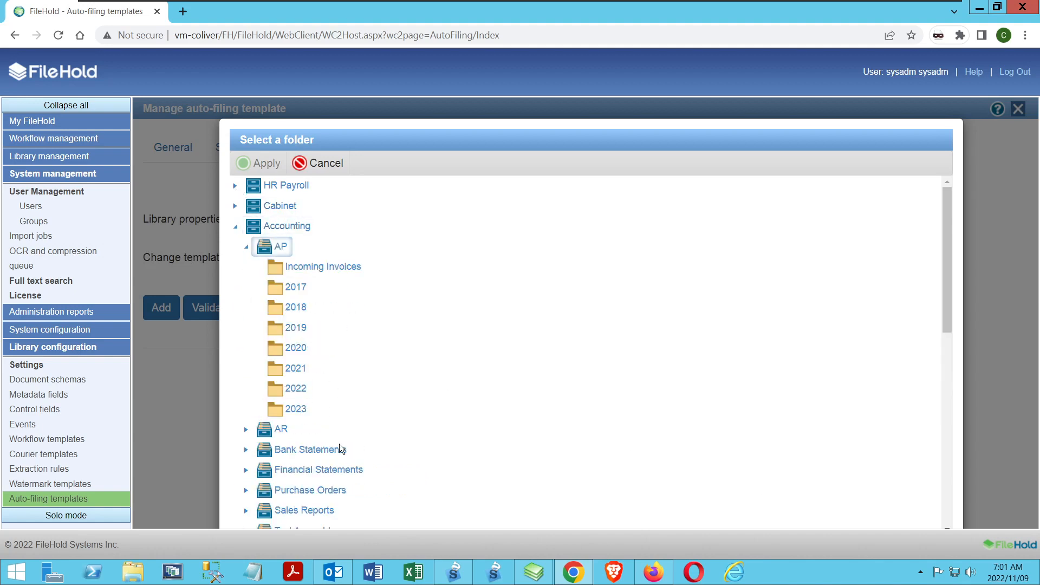
left_click(292, 397)
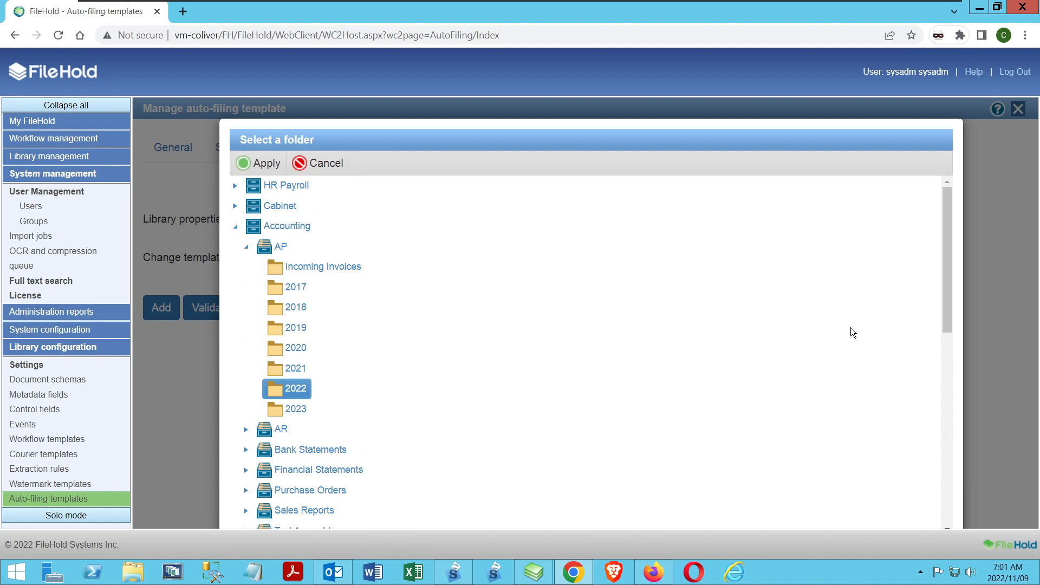
scroll(931, 394, "down", 10)
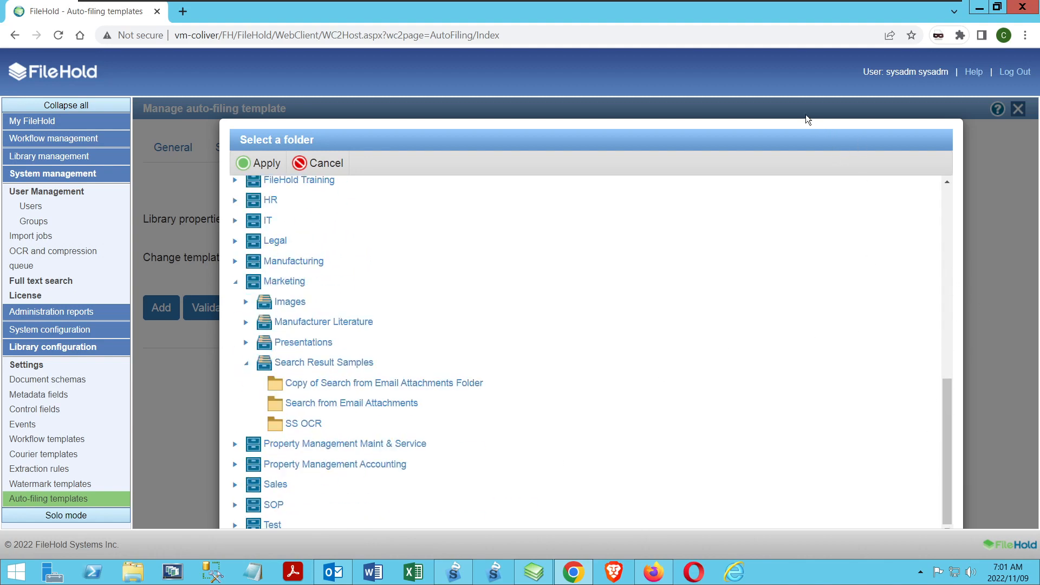
left_click_drag(805, 118, 713, 96)
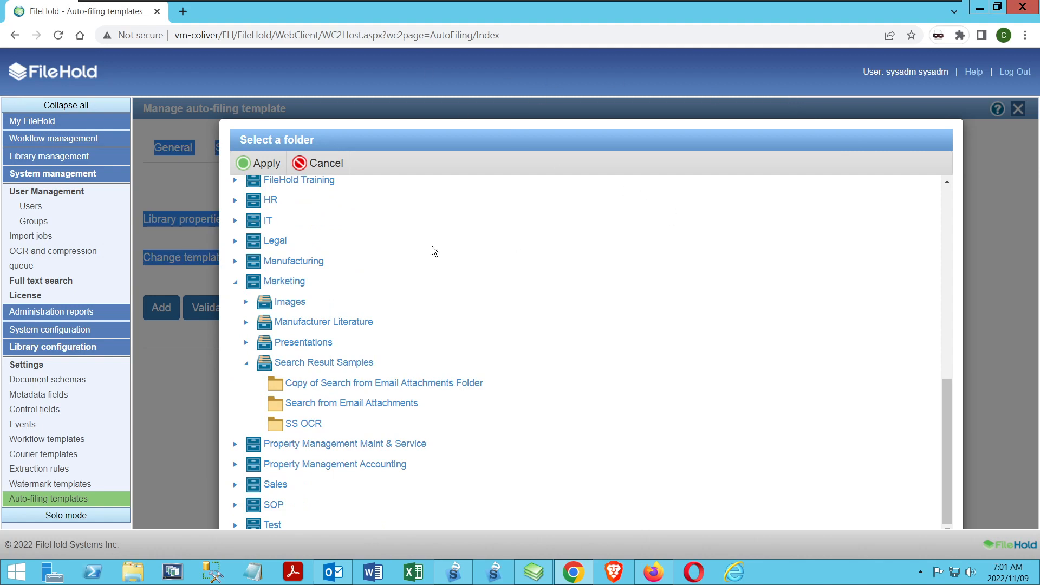
left_click(258, 163)
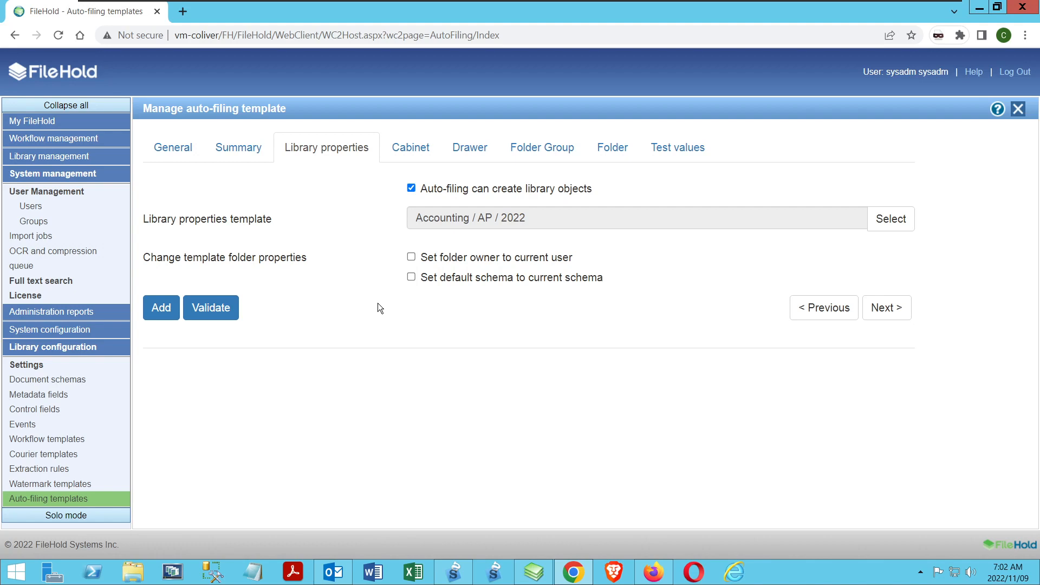
- Open the template's cabinet definitions, then switch to the FileHold desktop client and show the metadata of the AcmeCo invoice in Accounting/AP/2022
left_click(424, 152)
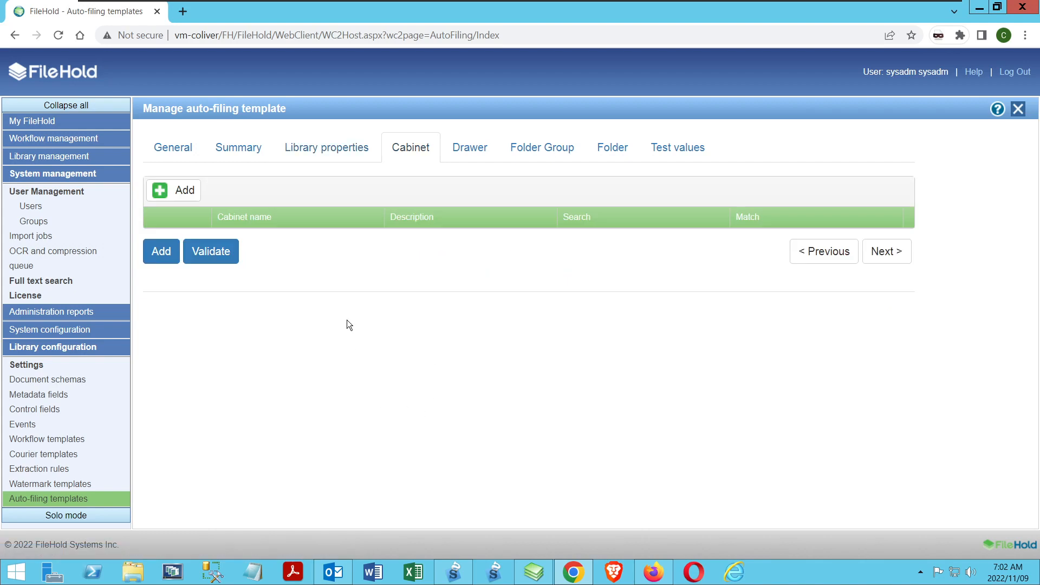
left_click(534, 572)
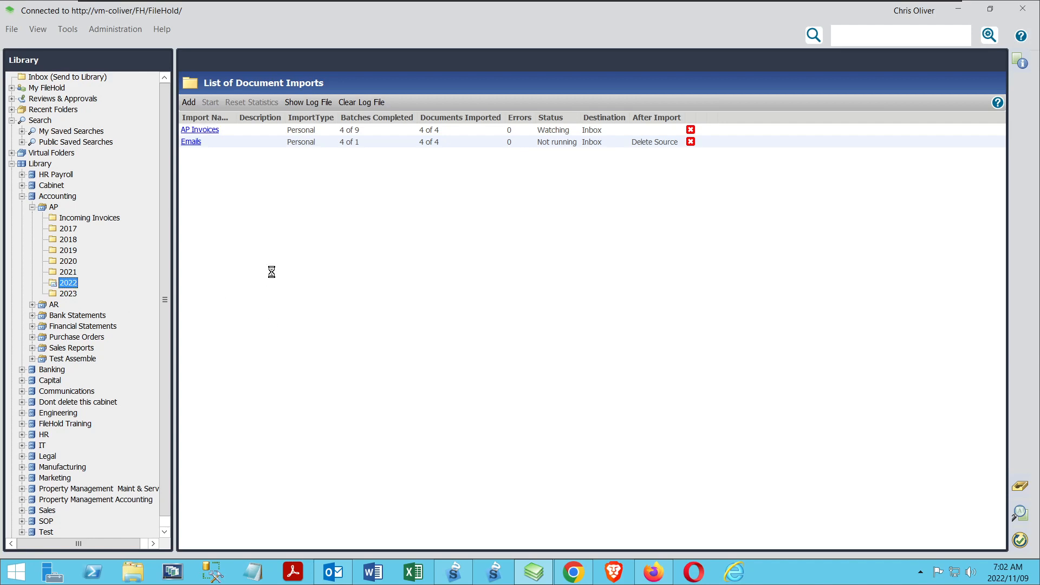
left_click(243, 151)
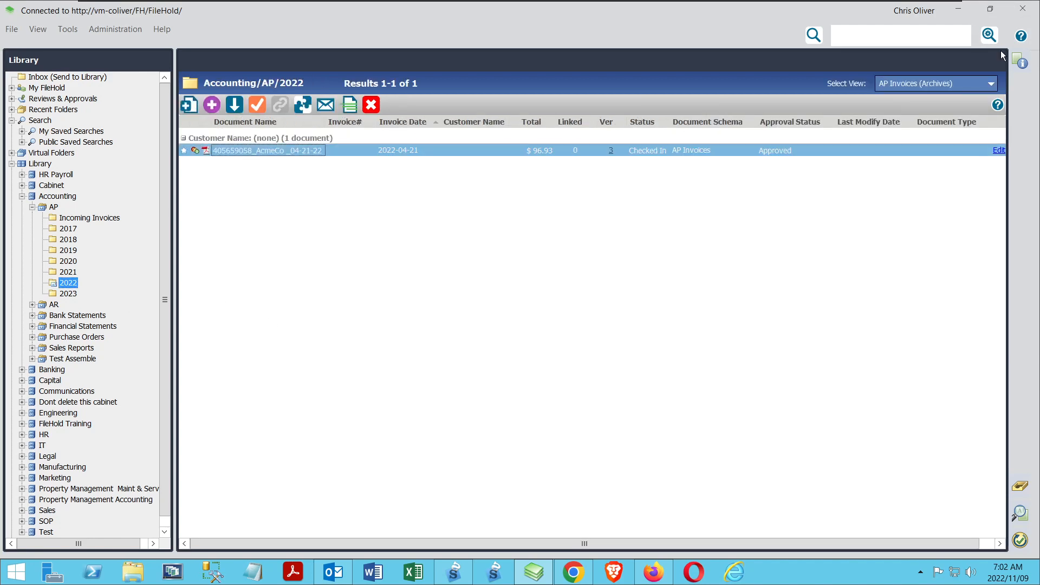
left_click(1020, 61)
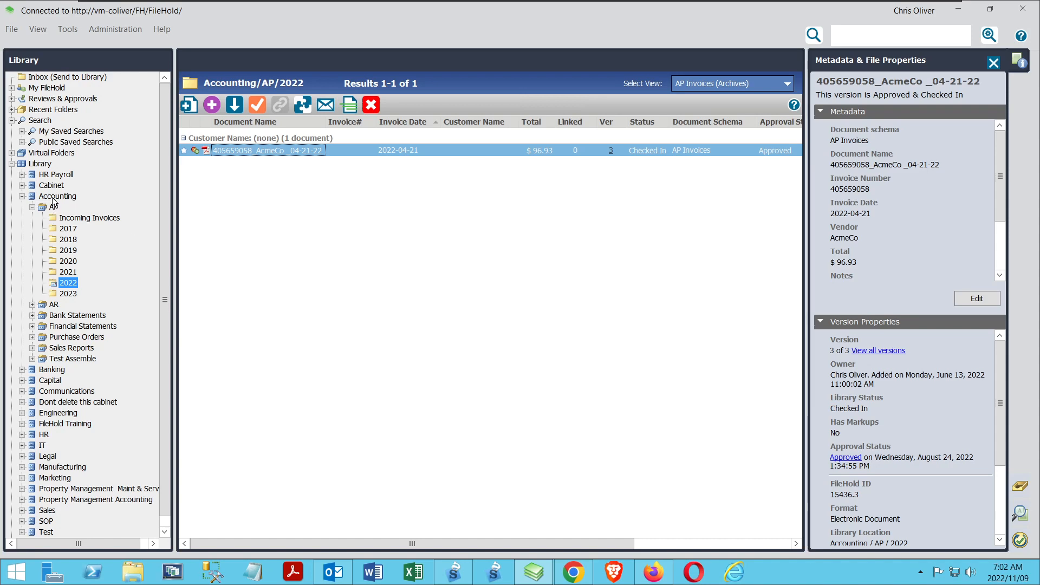
- Back in Chrome, add a cabinet definition named Accounting to the auto-filing template, leaving its description and conditional settings empty
left_click(576, 580)
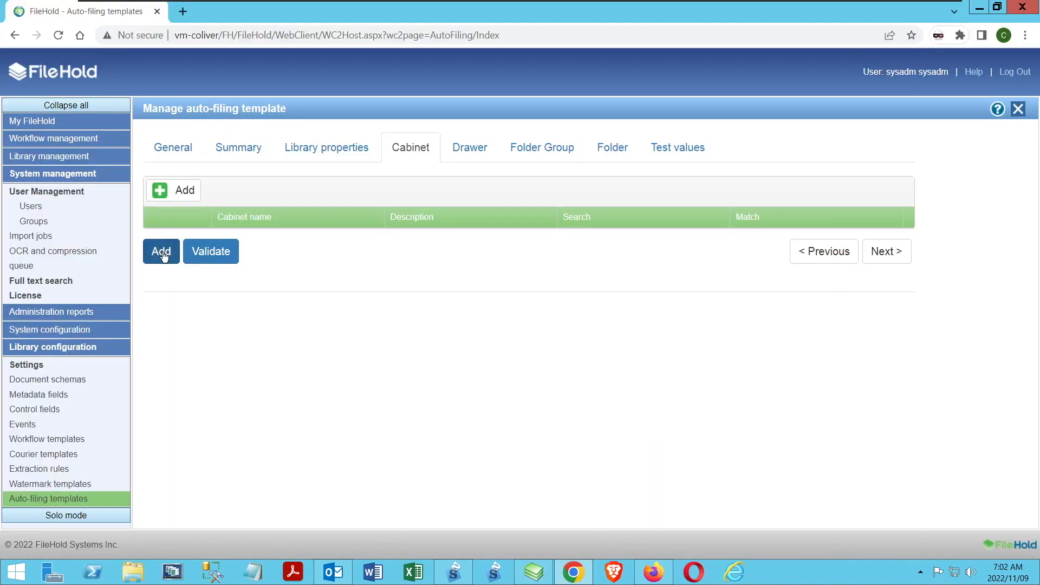
left_click(163, 252)
left_click(174, 233)
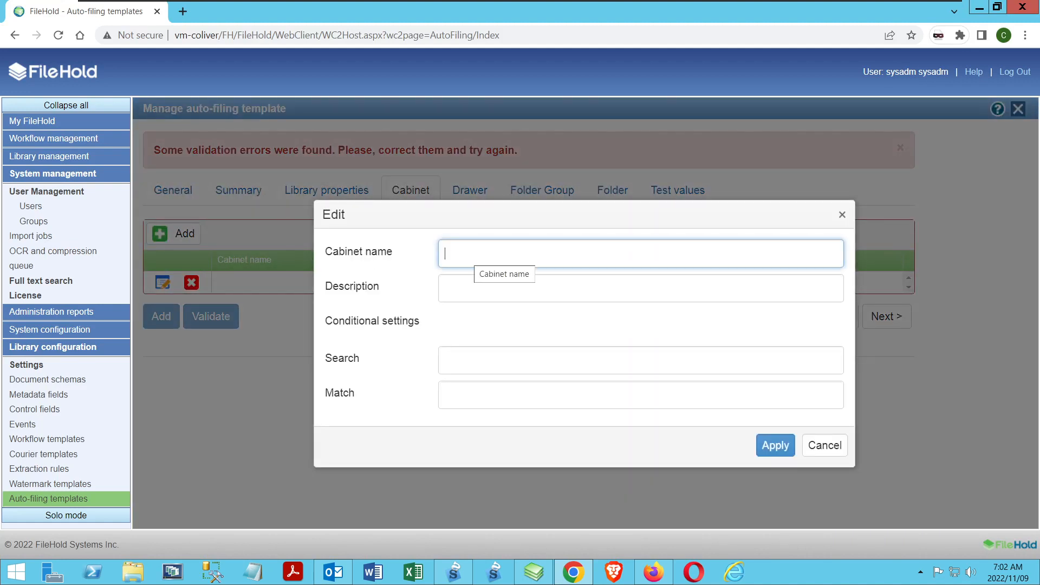
type("Accounting")
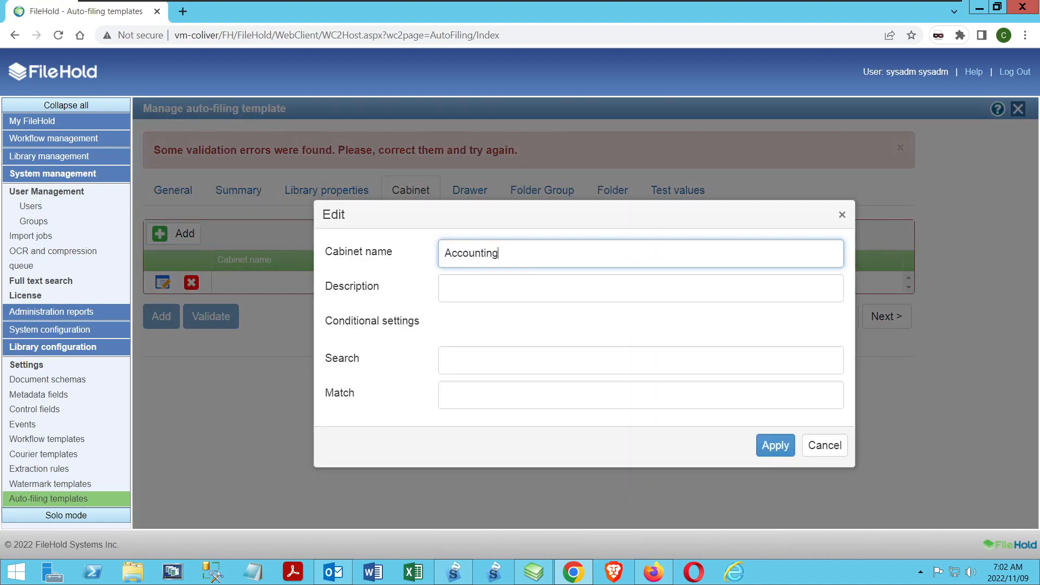
key("Tab")
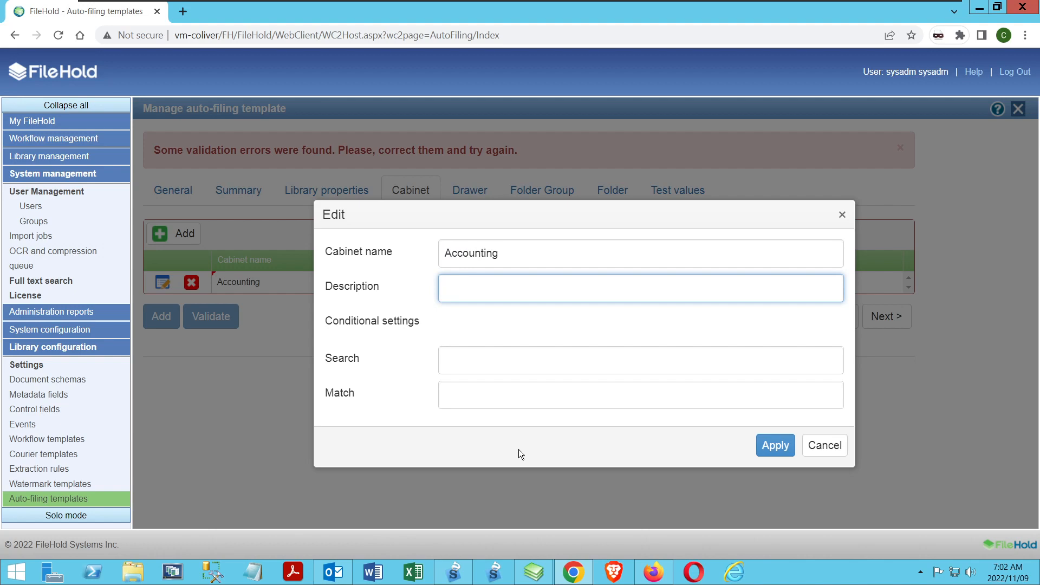
left_click(770, 438)
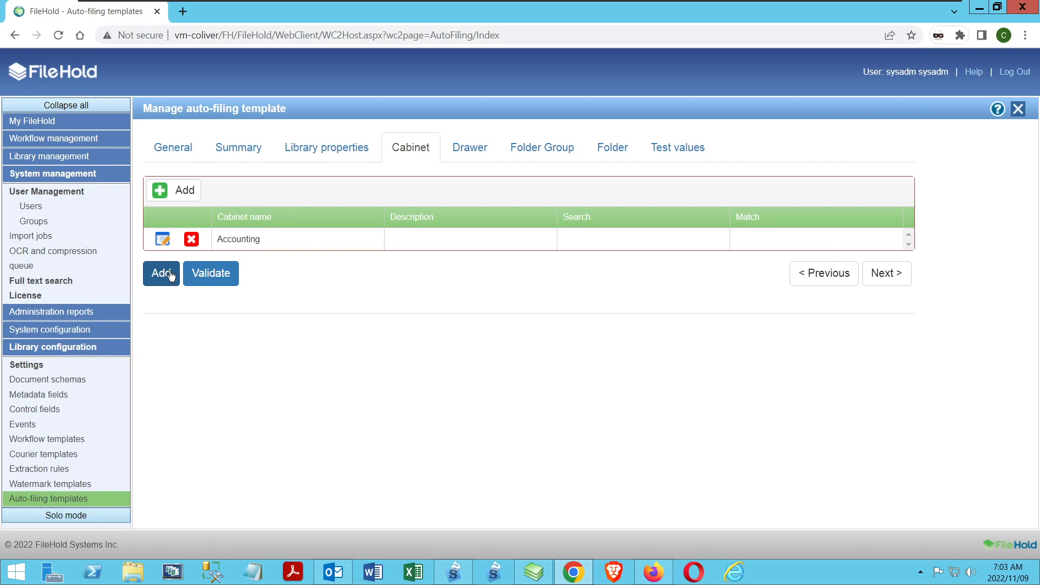
- Check the Accounting/AP drawer in the FileHold desktop client, and back in Chrome add a drawer definition named AP to the auto-filing template
left_click(467, 148)
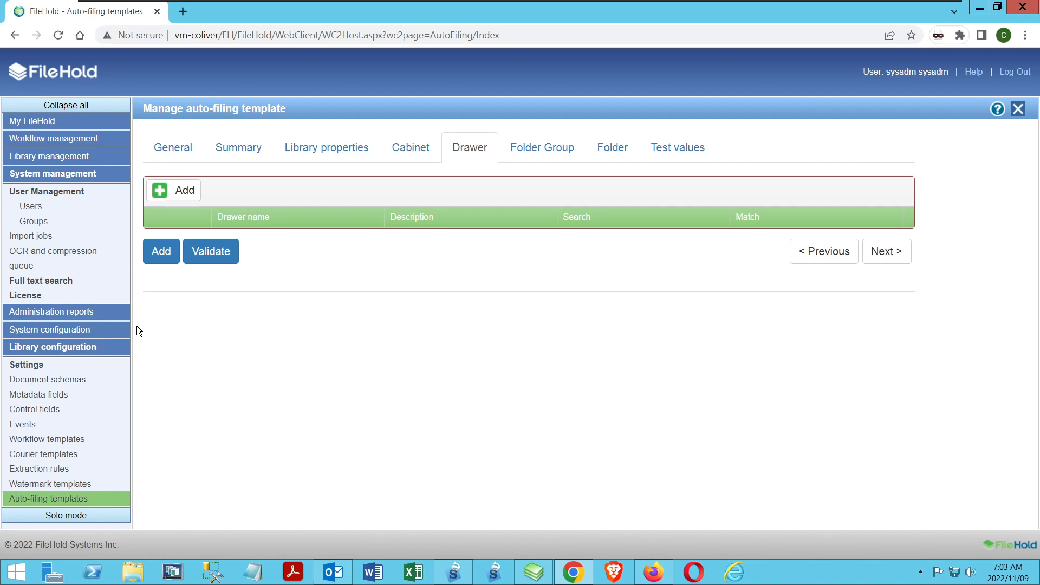
left_click(534, 573)
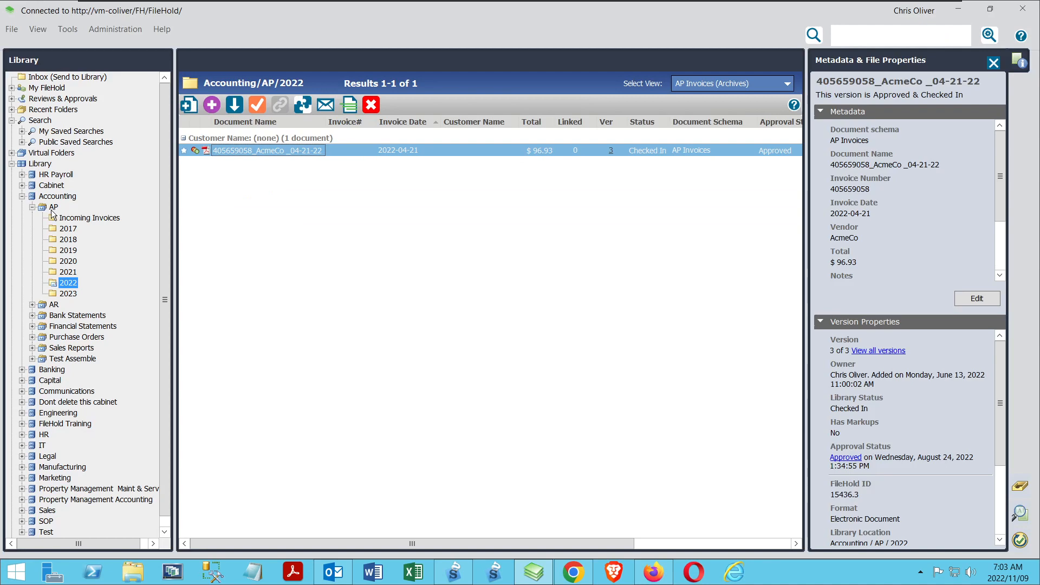
left_click(573, 572)
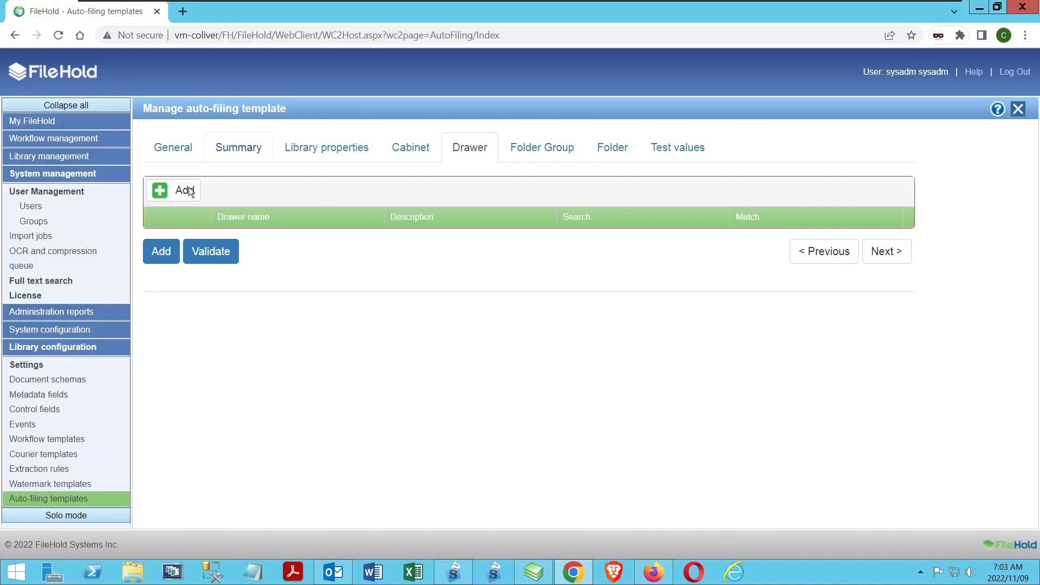
left_click(166, 191)
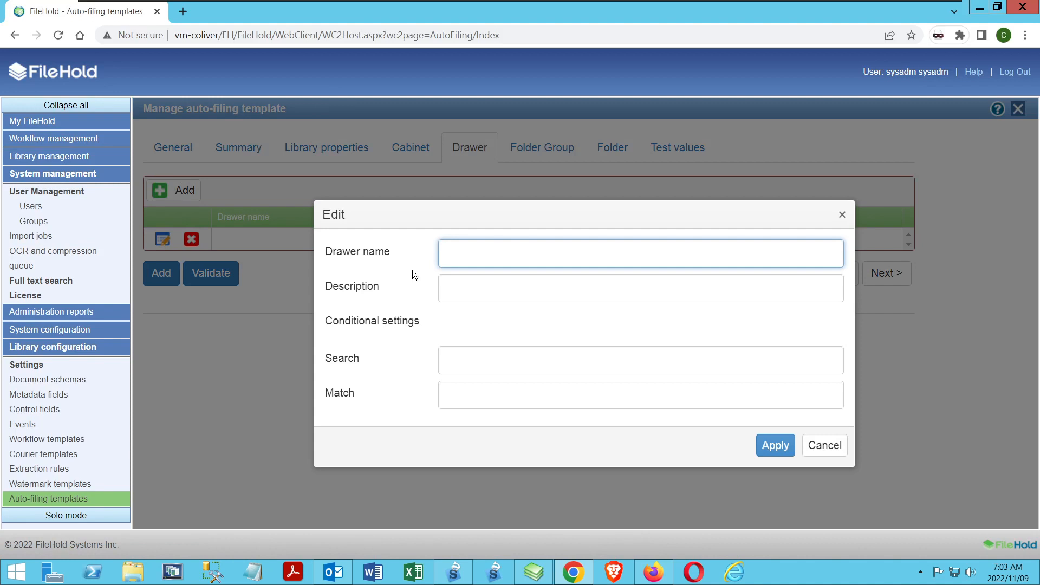
type("AP")
left_click(776, 445)
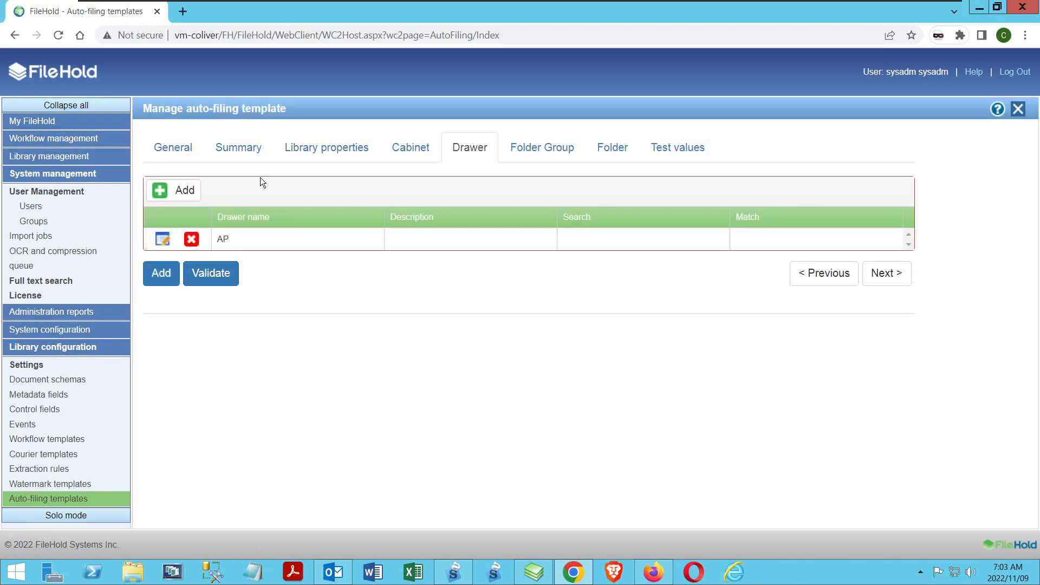
- Include a folder group in the template and add a definition named [[md|Invoice Date|yyyy]], checking the metadata field name in the FileHold desktop client
left_click(546, 154)
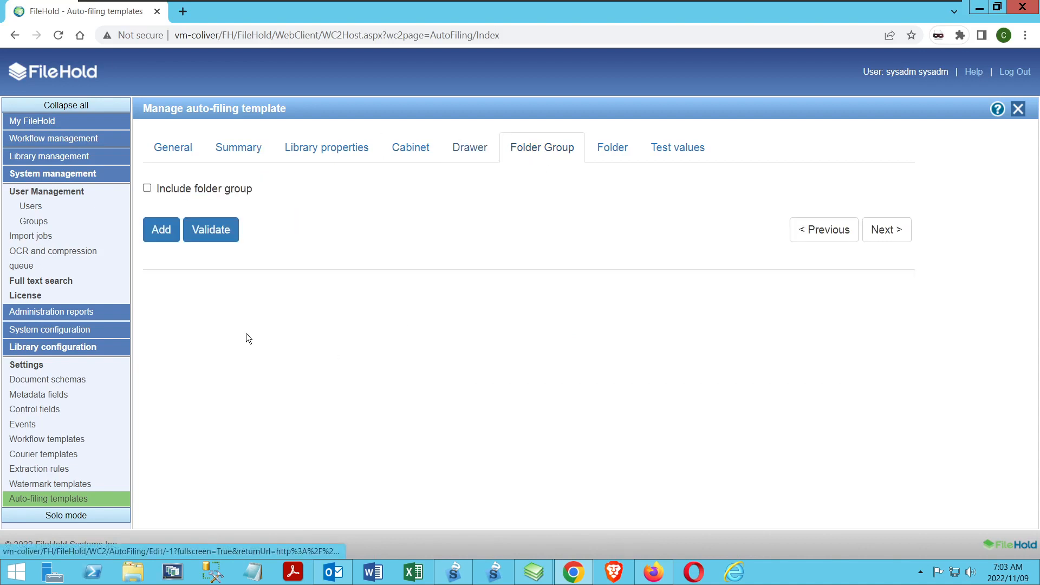
left_click(152, 191)
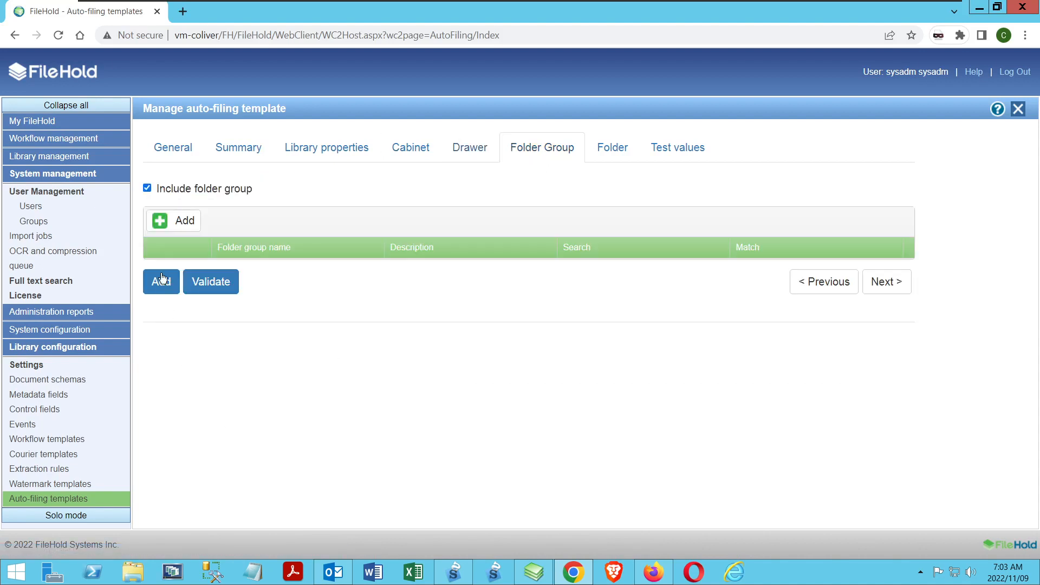
left_click(176, 221)
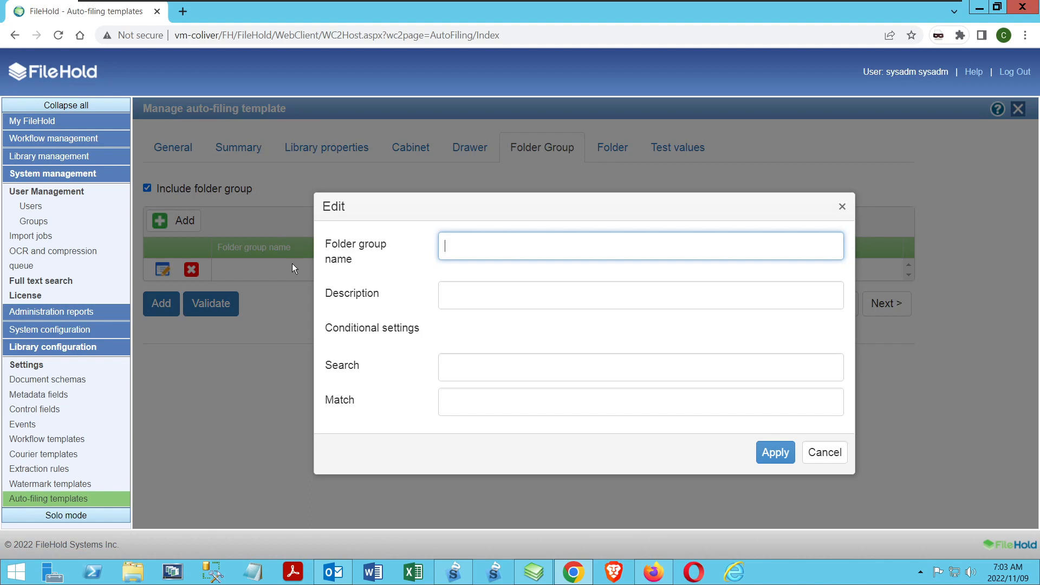
type("[")
type("md")
left_click(534, 571)
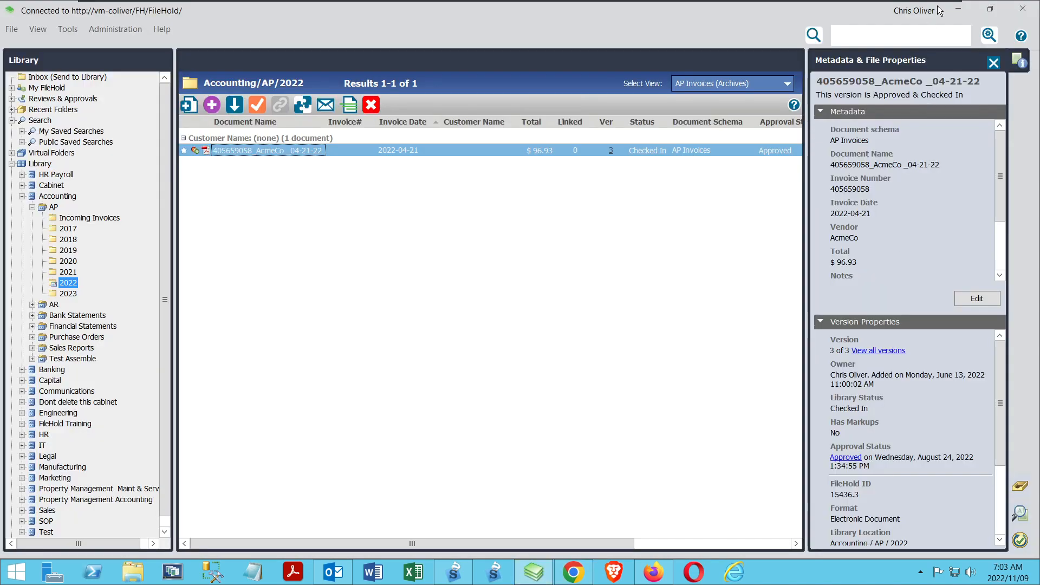
left_click(573, 572)
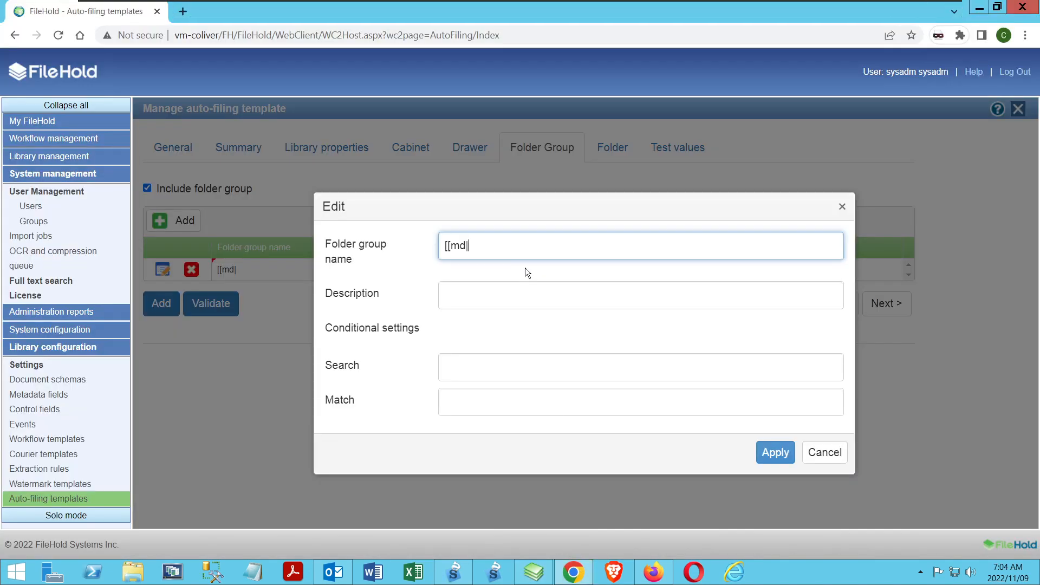
type("Invoice Date|")
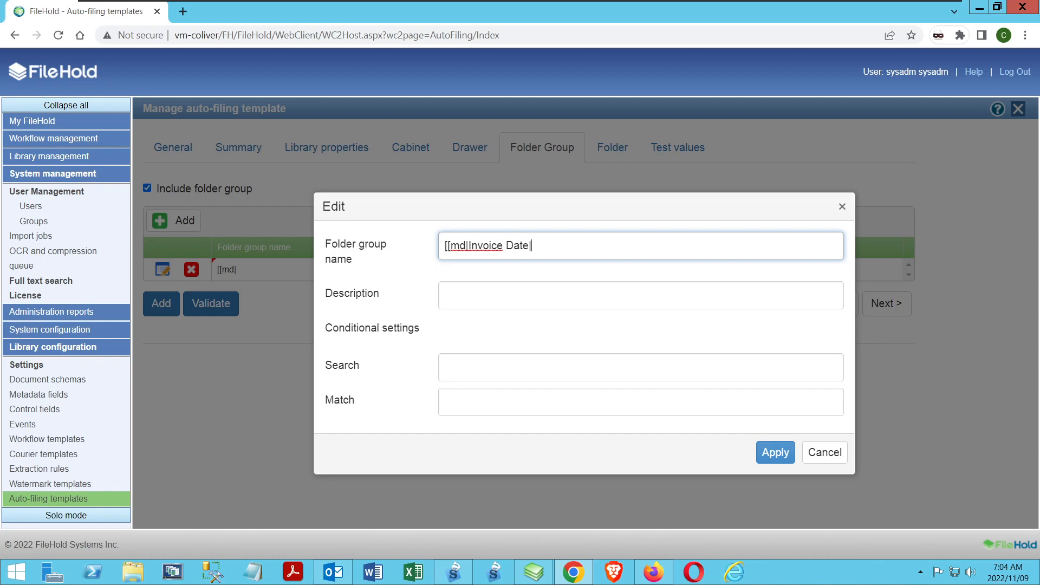
type("yyyy")
type("]]")
left_click(775, 452)
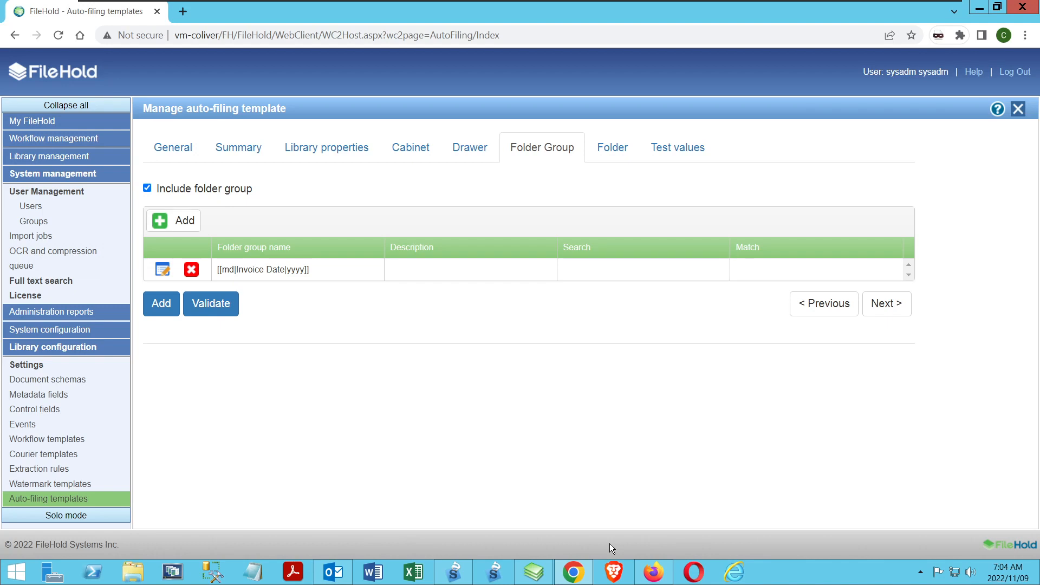
- Start a new folder definition in the template and name it [[replace|${FirstLetter}]]
left_click(612, 146)
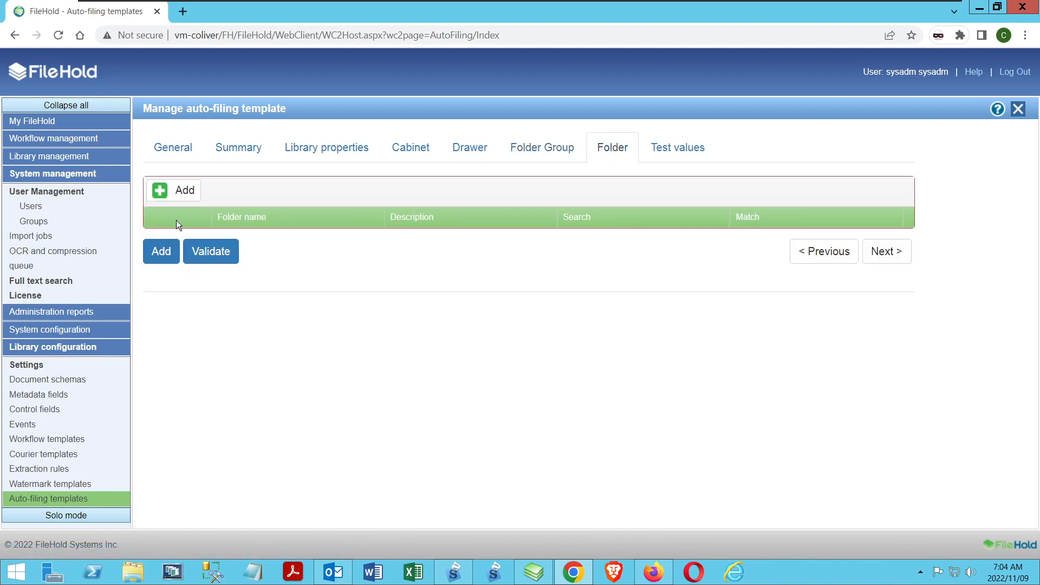
left_click(178, 191)
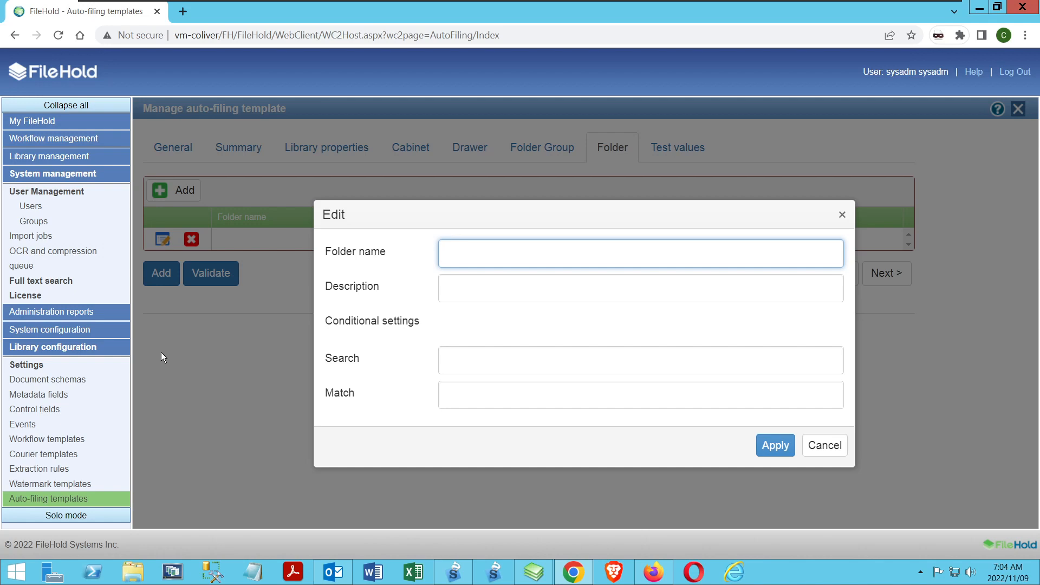
type("[[")
type("replace")
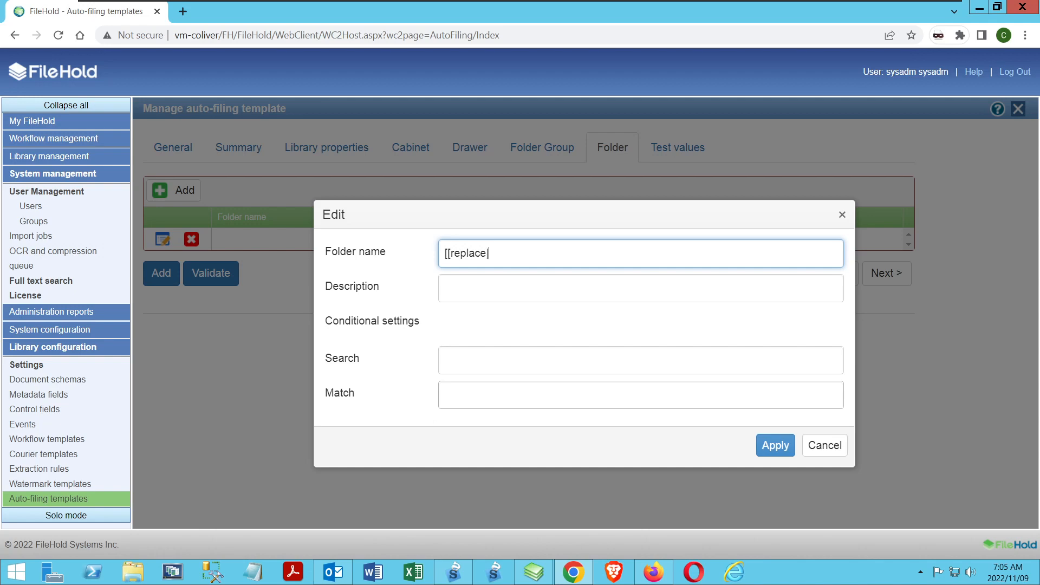
type("$")
type("{FirstLetter")
type("}")
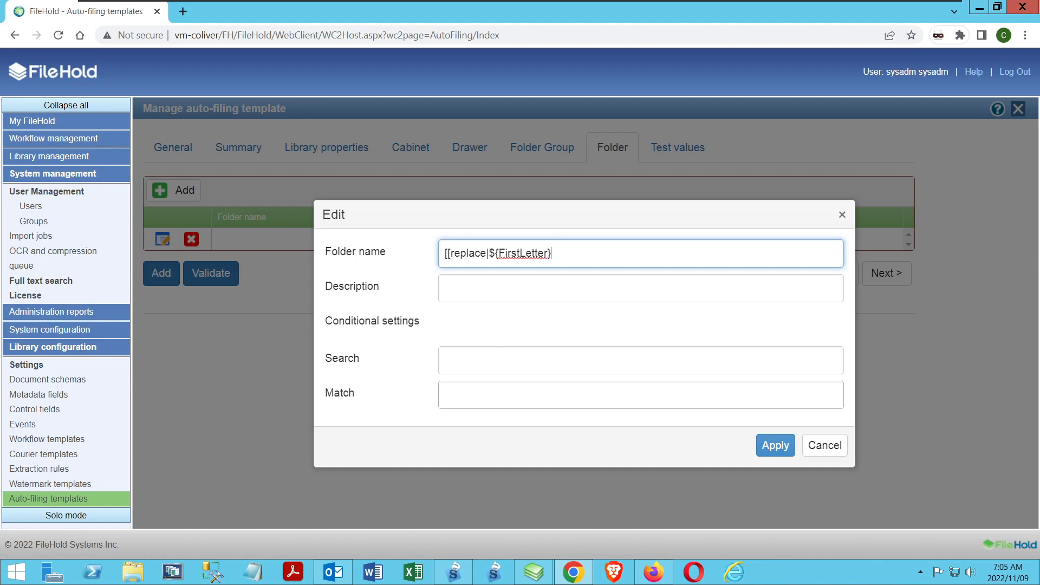
type("]]")
- Describe the folder definition as "Use first letter of vendor name"
left_click(641, 288)
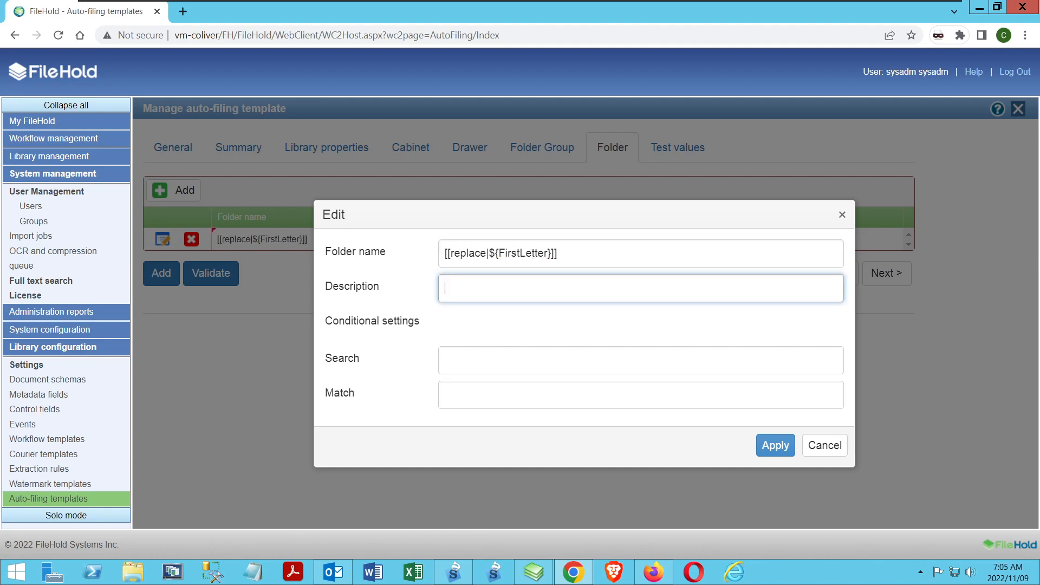
type("Use first letter of vne")
key("BackSpace")
key("BackSpace")
type("endor")
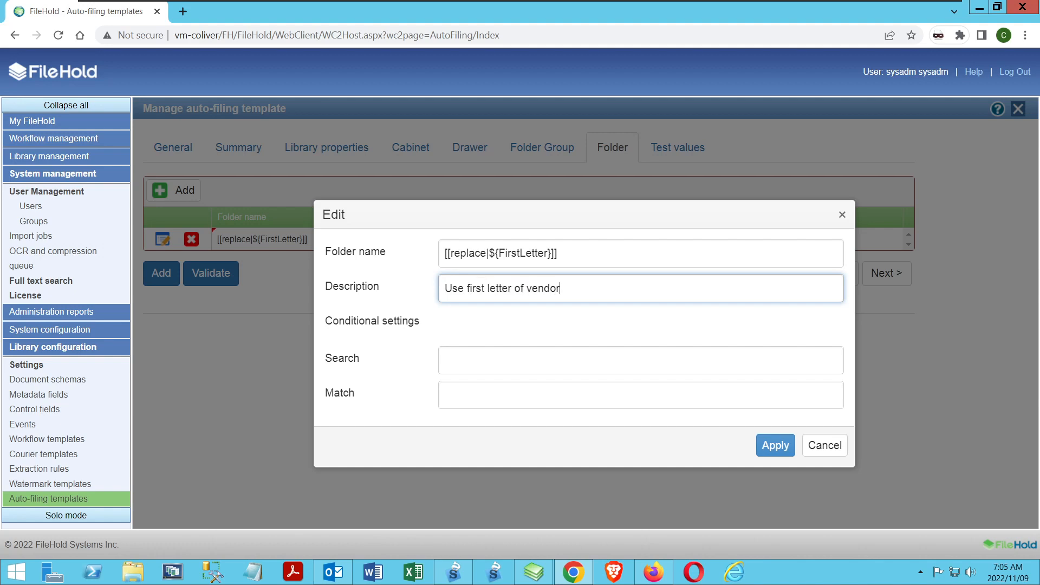
type(" name")
key("Tab")
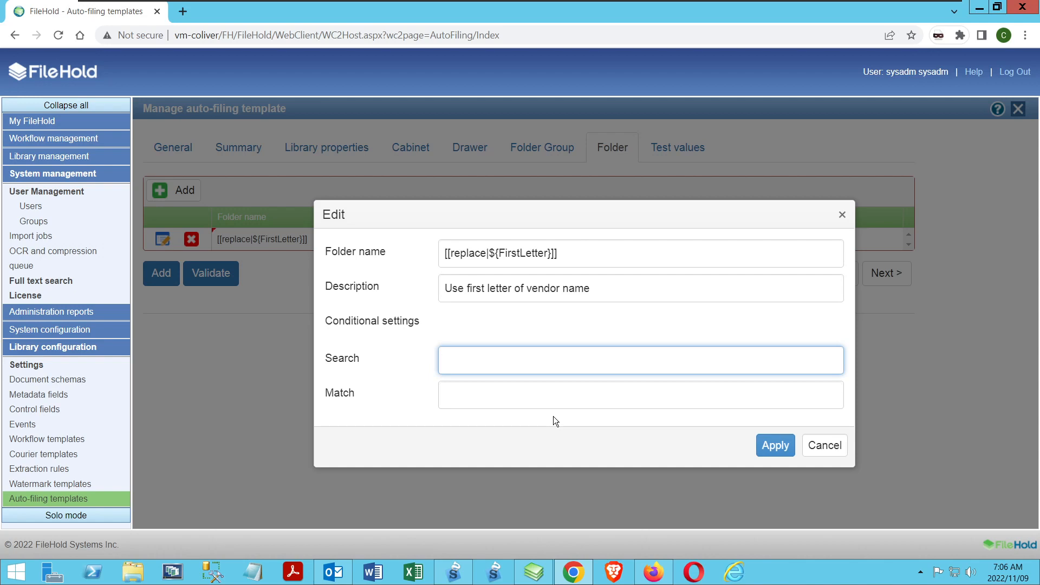
- Set the folder definition's conditional search to [[md|Vendor]], checking the vendor field name in the FileHold desktop client
type("[[md|Vendr")
key("BackSpace")
type("or")
key("ctrl+a")
left_click(534, 571)
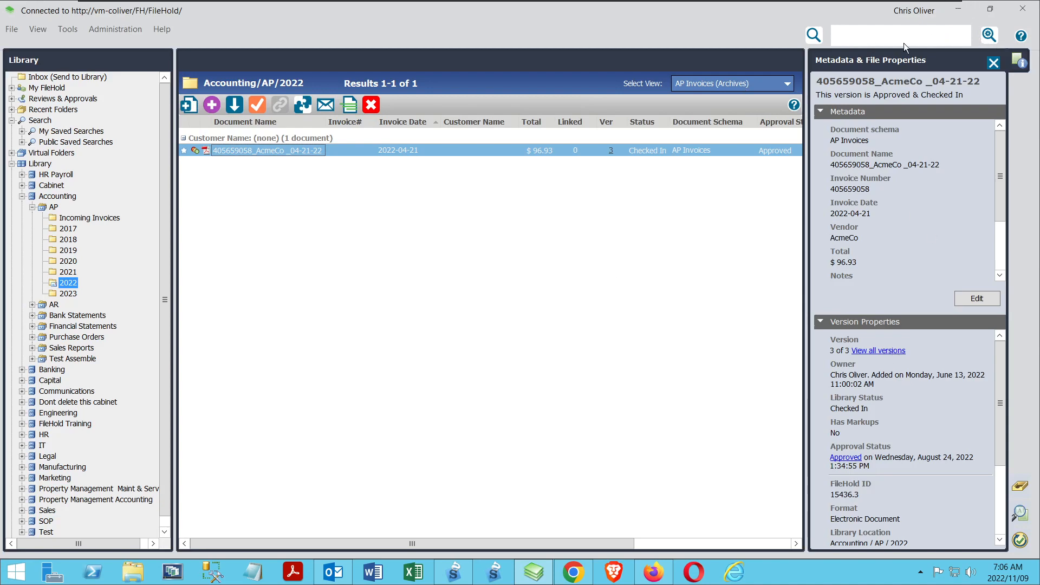
left_click(958, 9)
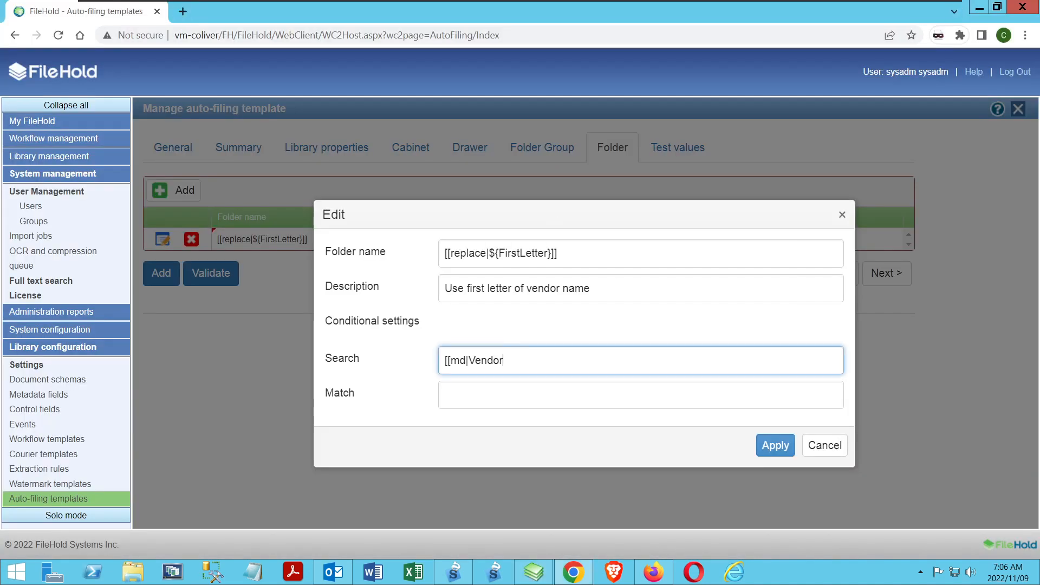
type("]]")
key("Tab")
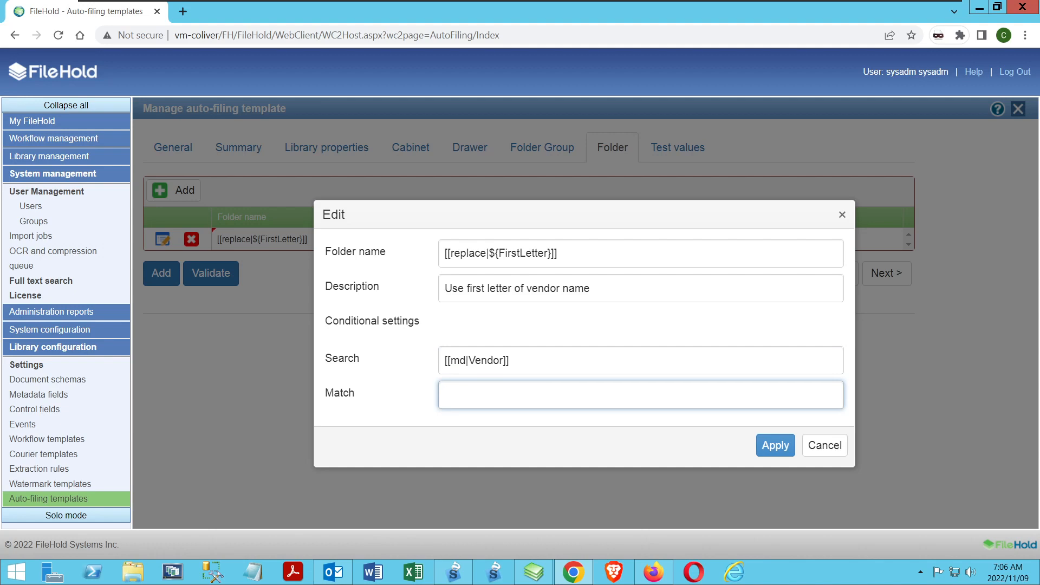
- Set the folder definition's match expression to (?<FirstLetter>^\w) and apply the definition
type("(?")
type("<FirstLeetter")
key("BackSpace")
key("BackSpace")
key("BackSpace")
key("BackSpace")
key("BackSpace")
type("tter>^")
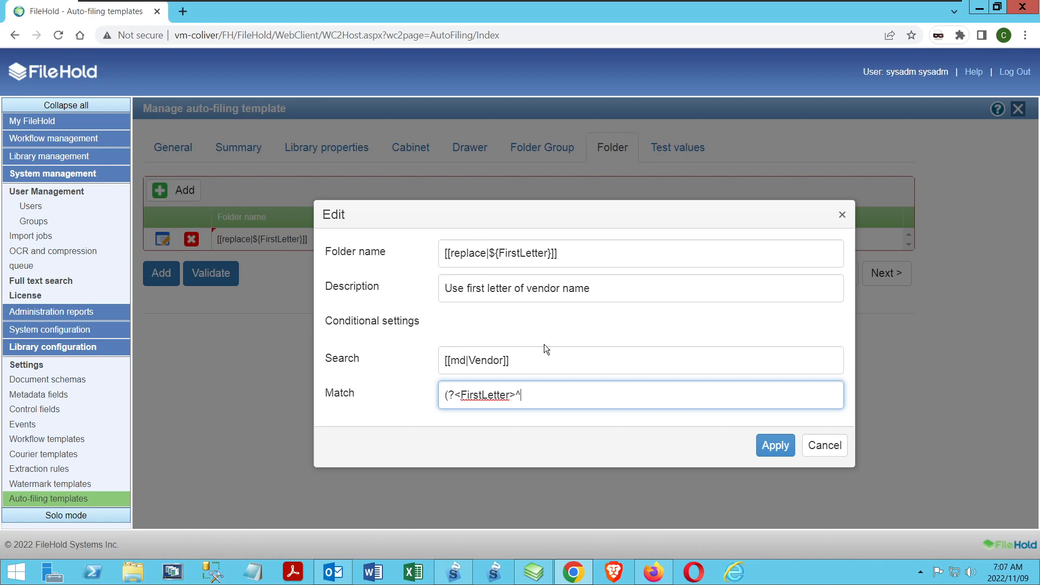
type("\\w)")
left_click(765, 447)
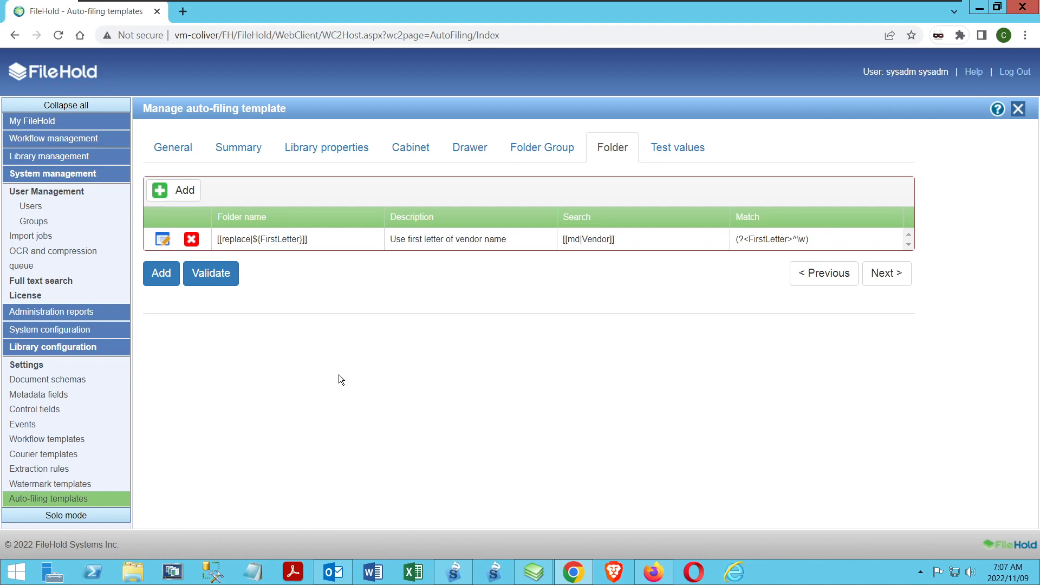
- Validate the auto-filing template, review its definitions summary, save it as a new template and close it
left_click(212, 279)
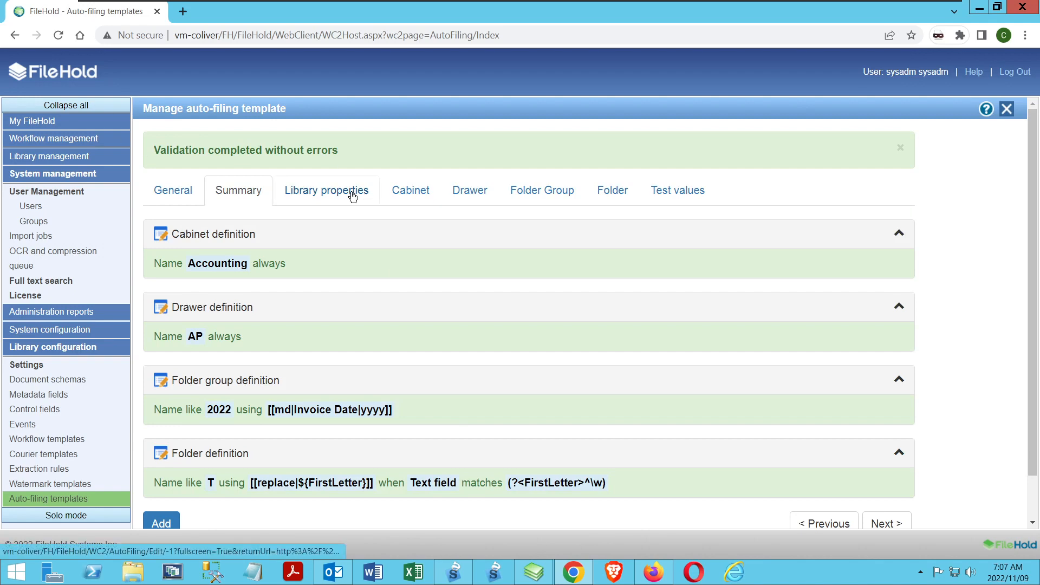
scroll(236, 236, "down", 1)
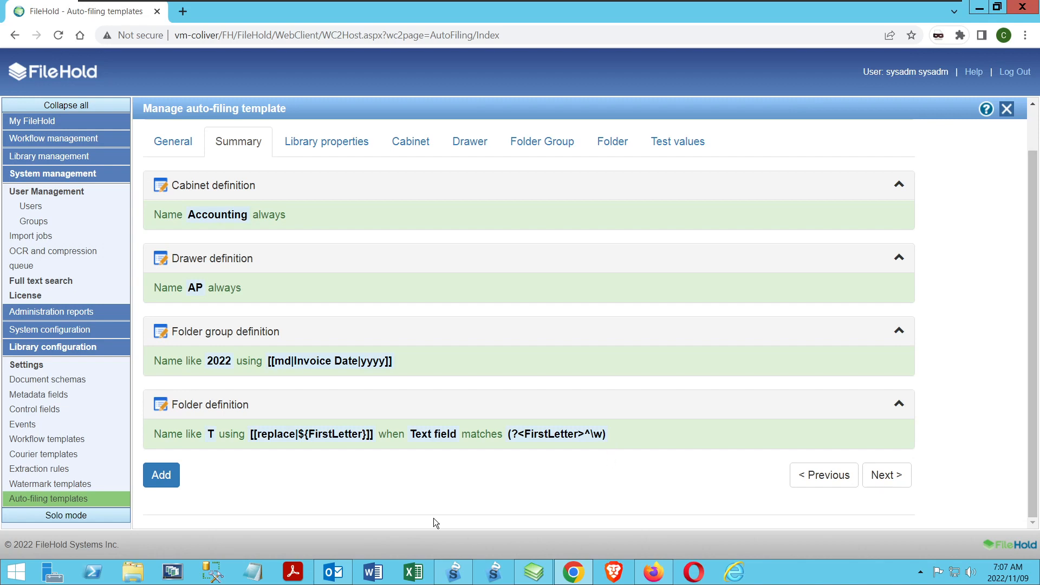
left_click(158, 479)
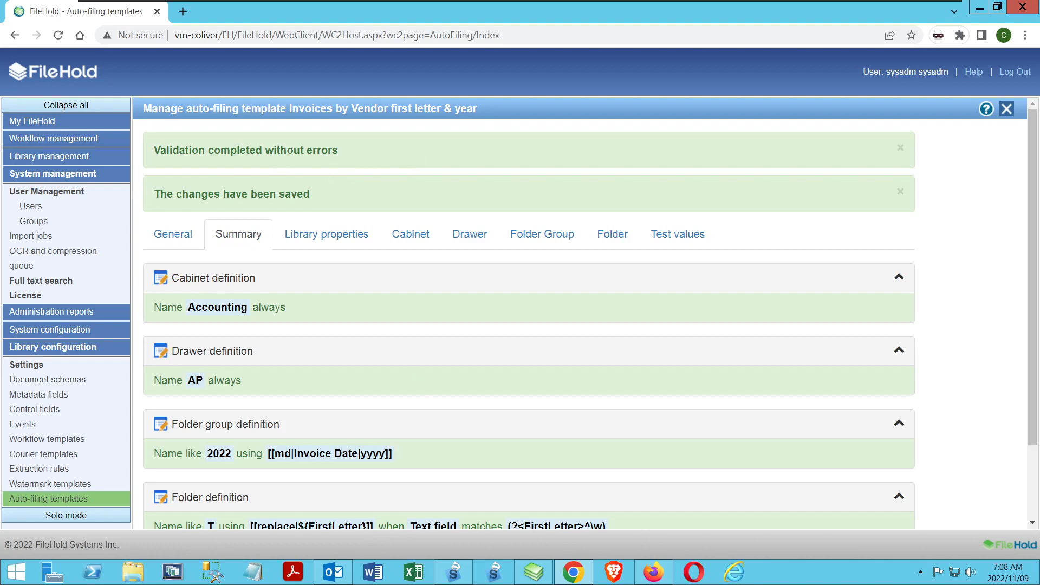
left_click(1006, 108)
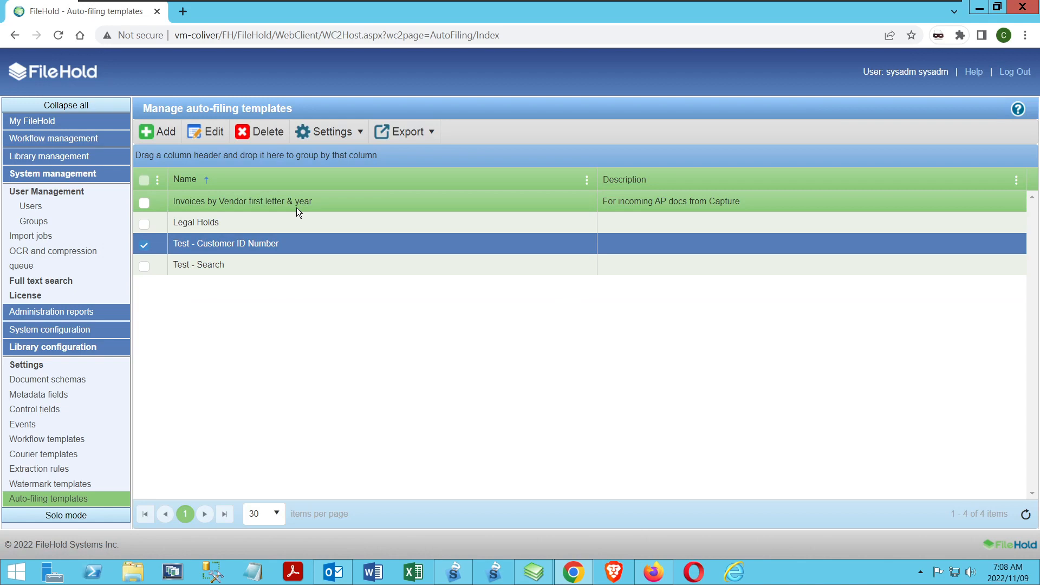
- Edit the AP Invoices document schema to auto-file documents using the "Invoices by Vendor first letter & year" template
left_click(62, 381)
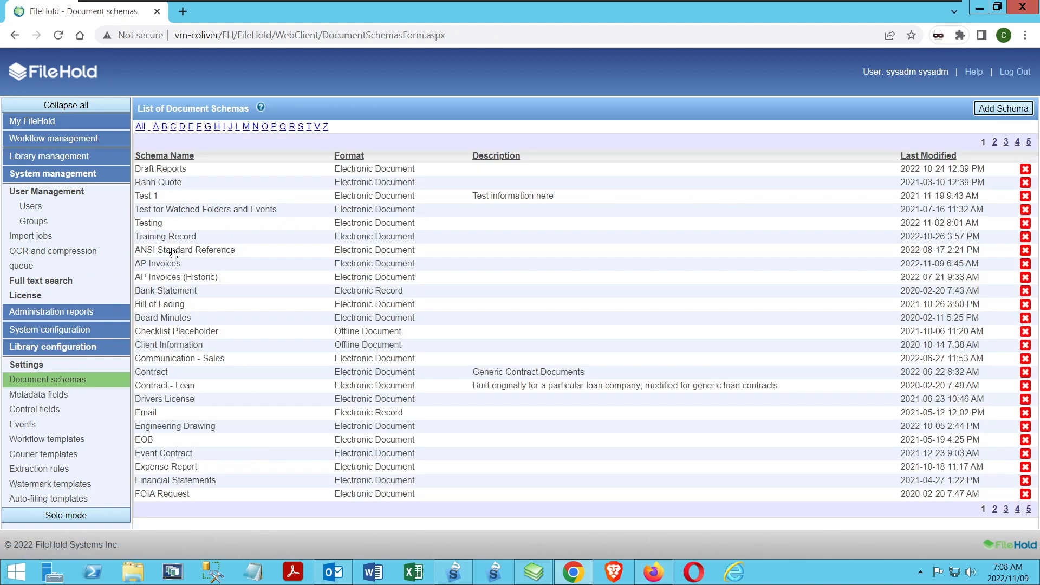
left_click(160, 265)
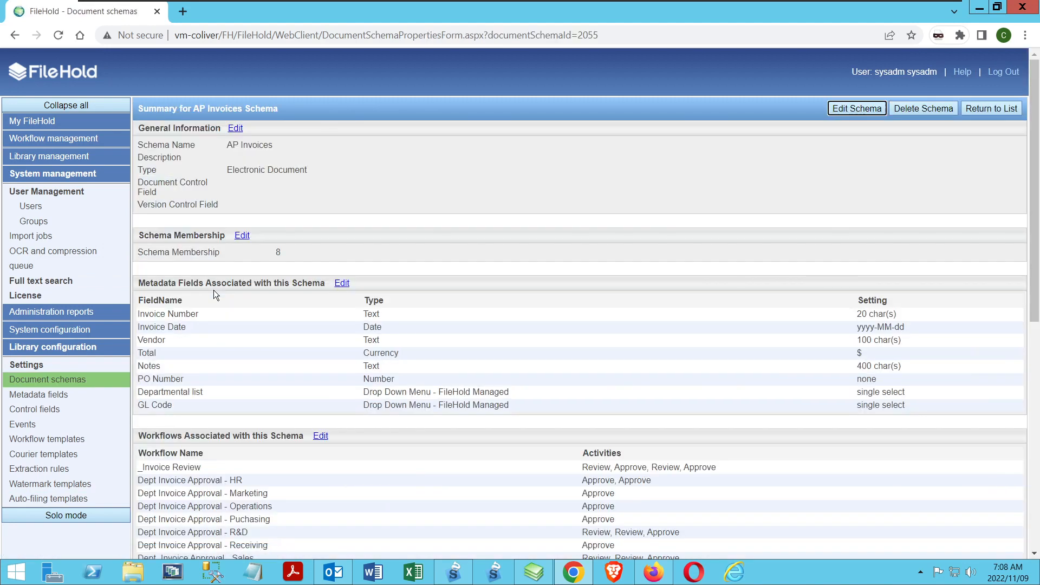
left_click(868, 109)
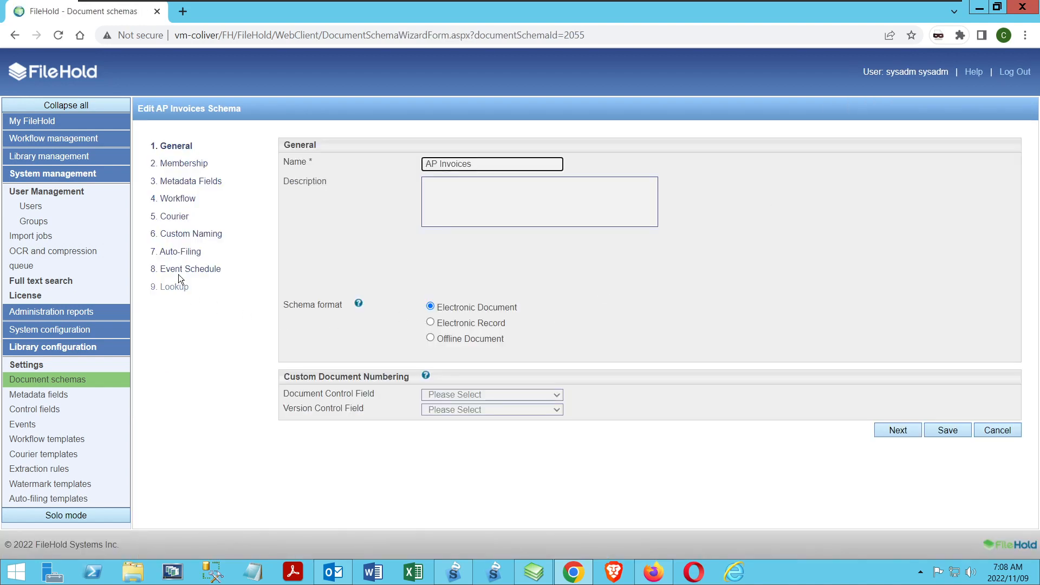
left_click(181, 251)
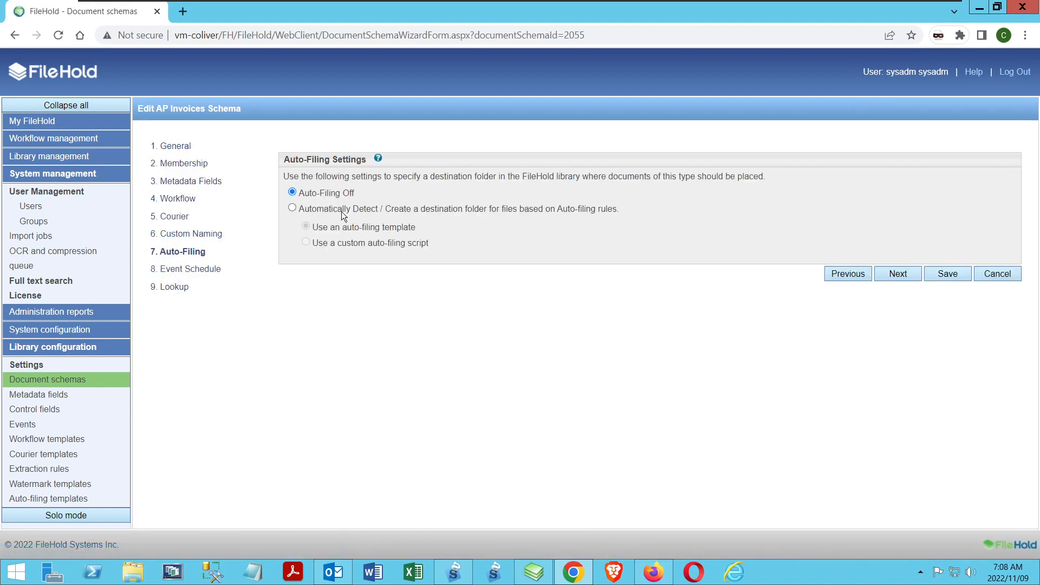
left_click(292, 208)
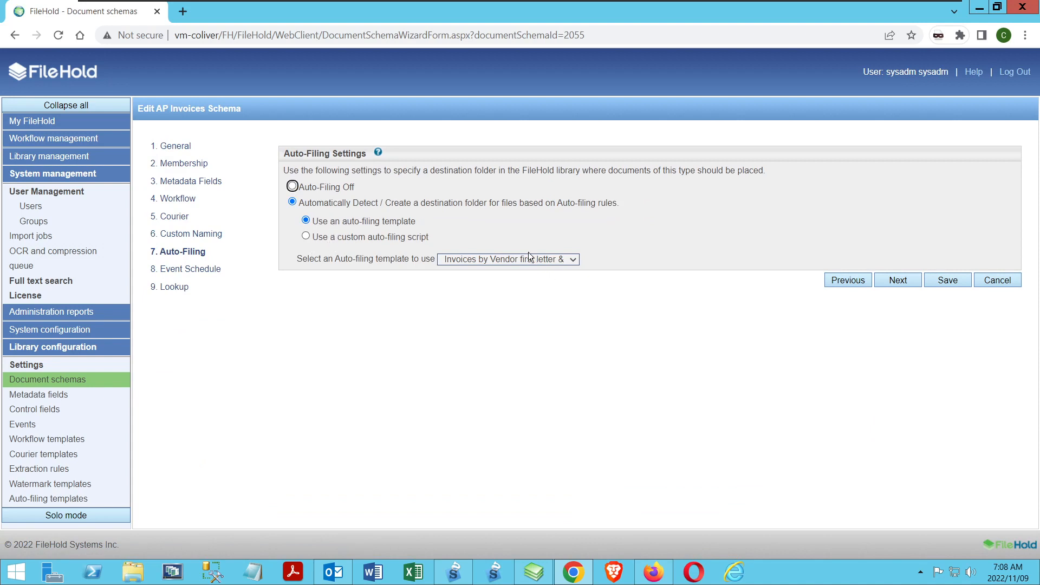
left_click(486, 260)
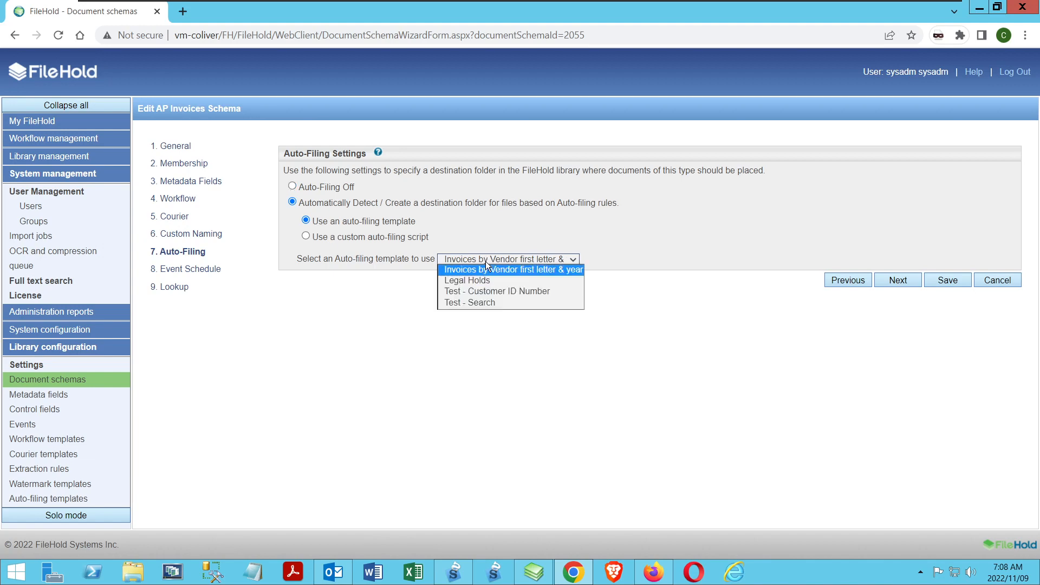
left_click(666, 235)
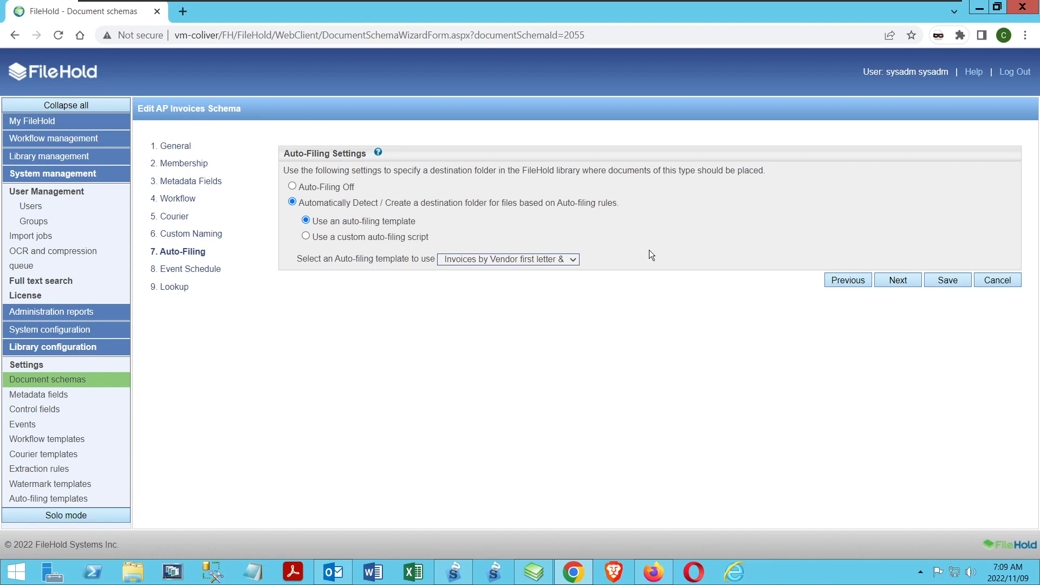
- Save the AP Invoices schema changes and refresh all data in the FileHold desktop client
left_click(953, 281)
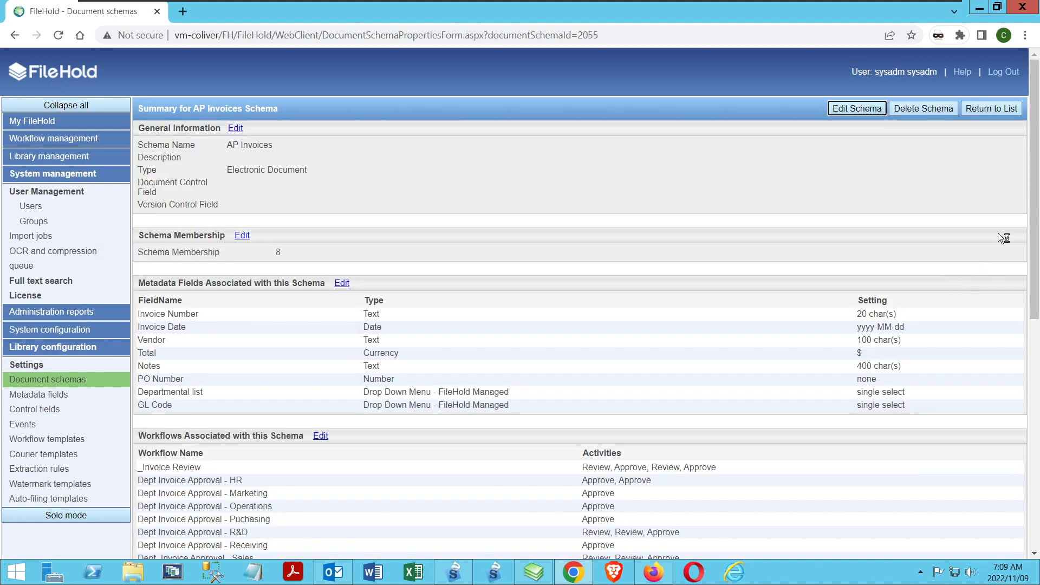
scroll(665, 324, "down", 5)
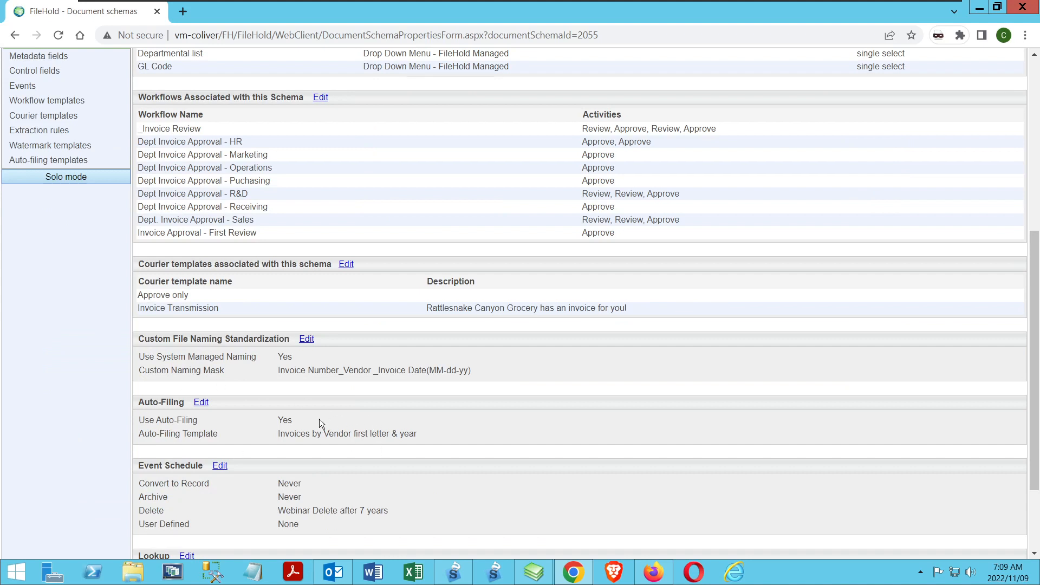
left_click(537, 576)
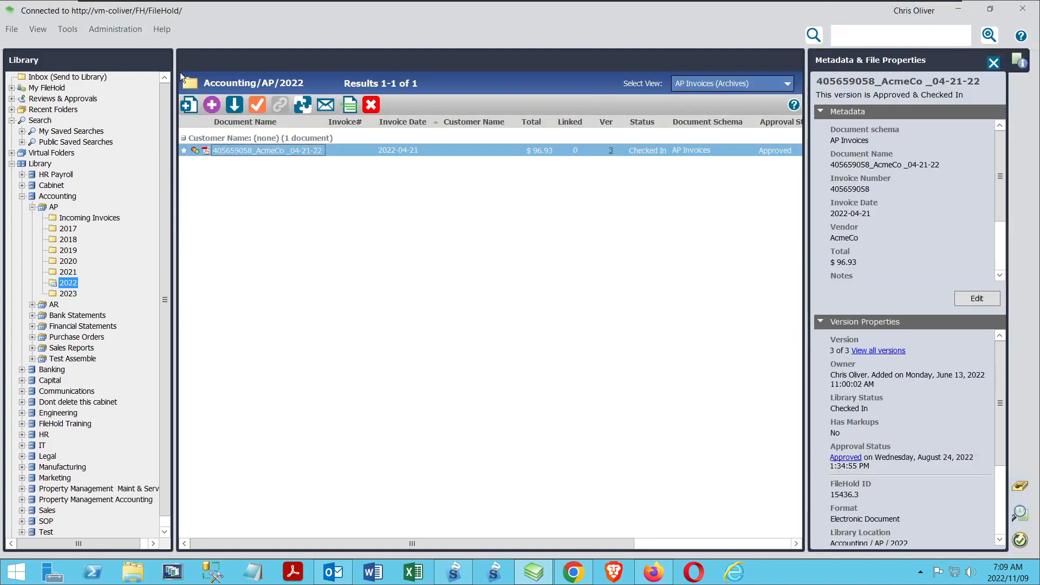
left_click(16, 32)
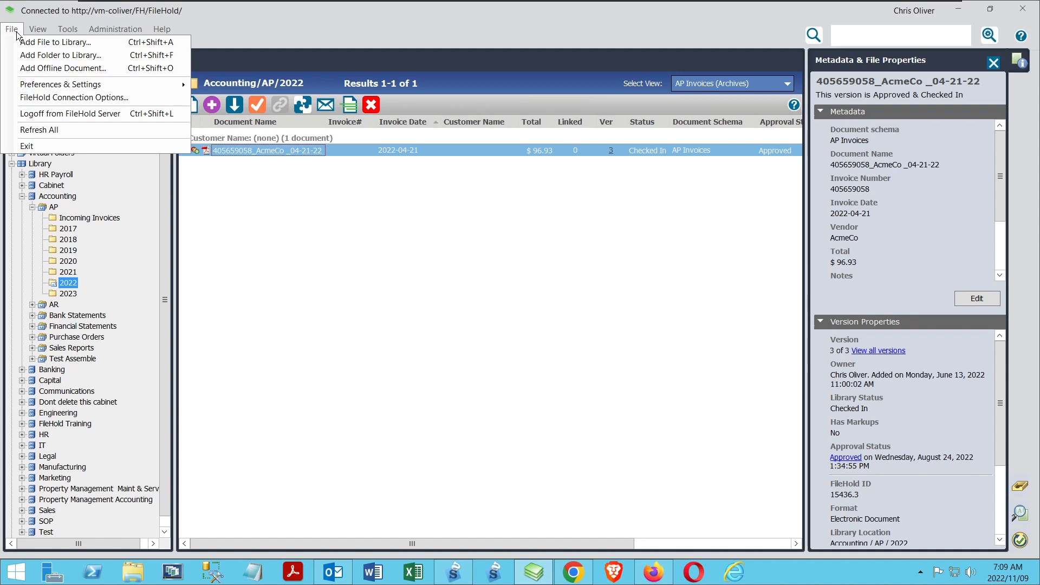
left_click(39, 130)
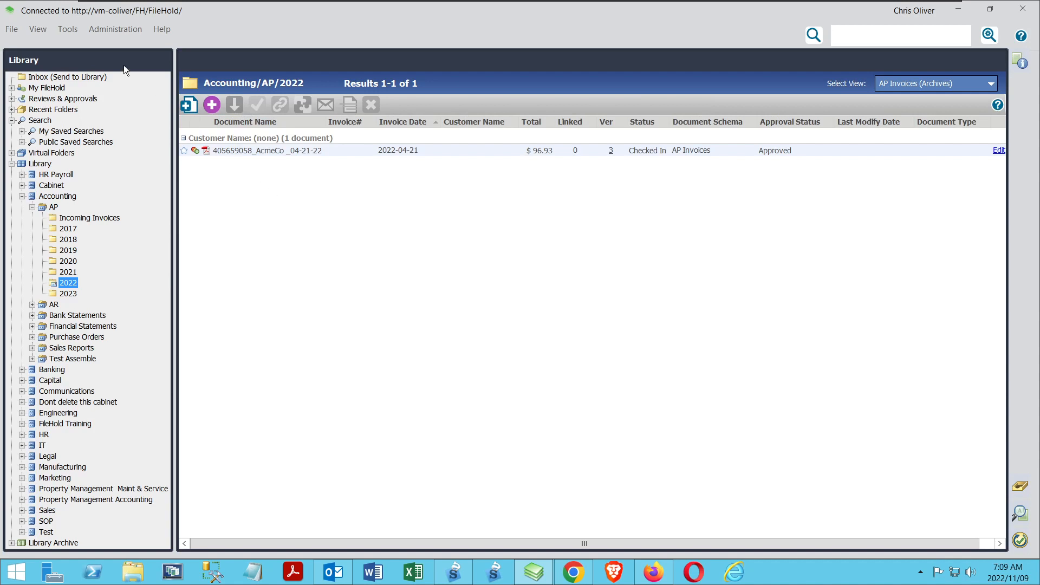
- Review the AP Invoices import job's general and auto-filing settings, leaving Auto-Filing Off, and open the Inbox
left_click(74, 26)
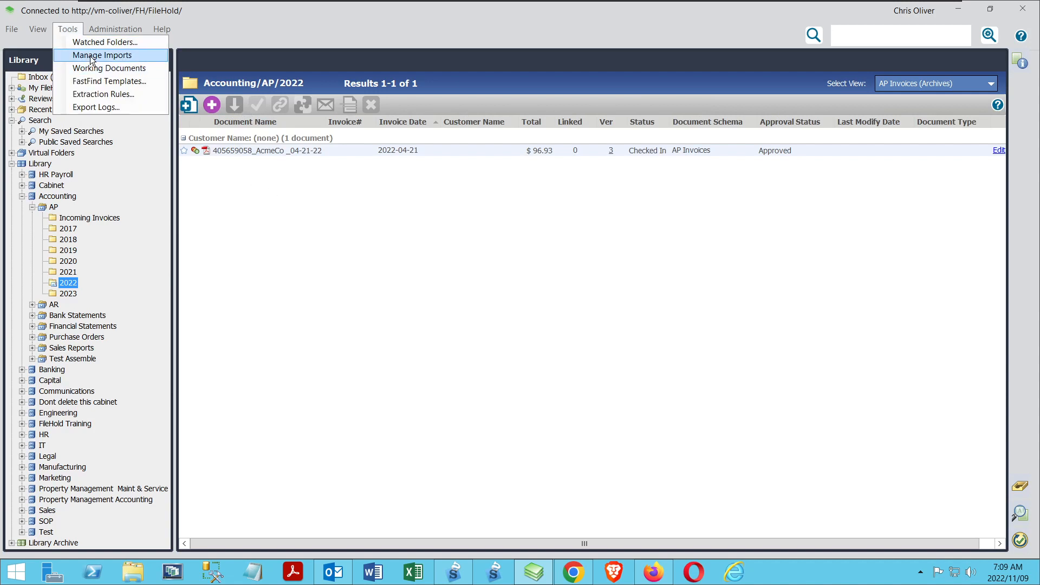
left_click(90, 53)
left_click(202, 131)
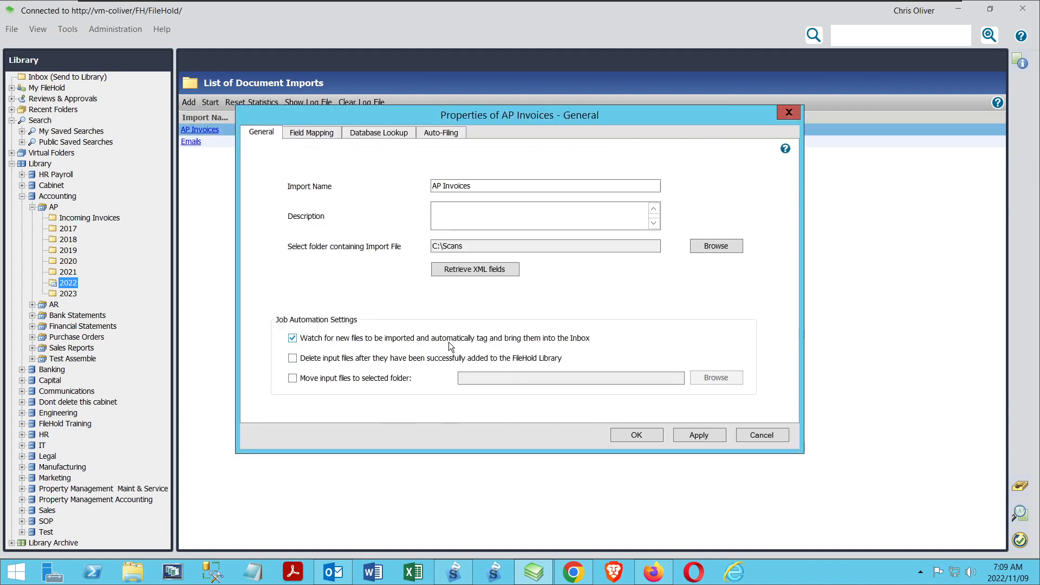
left_click(450, 134)
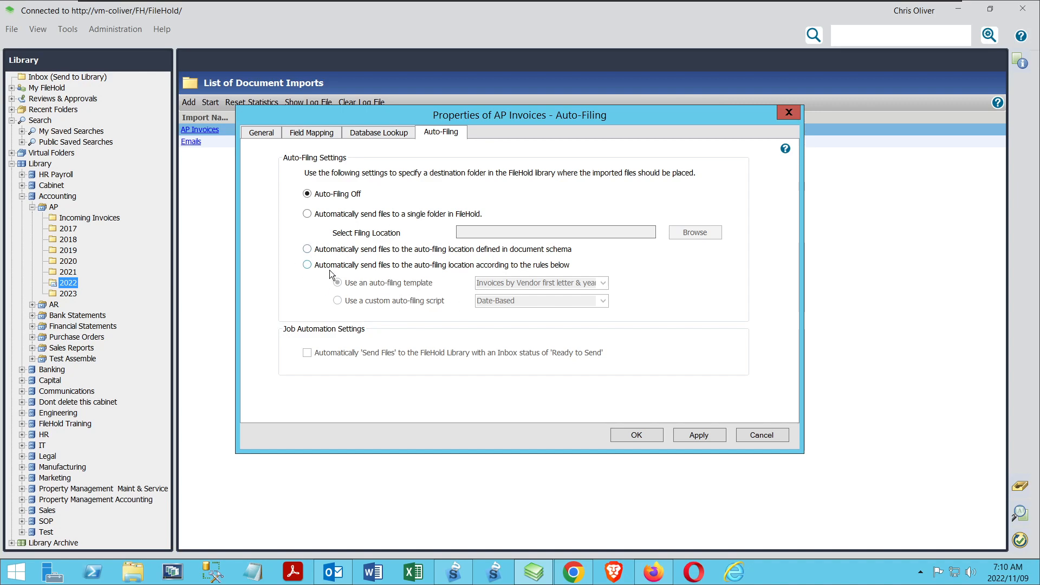
left_click(307, 250)
left_click(307, 194)
left_click(637, 435)
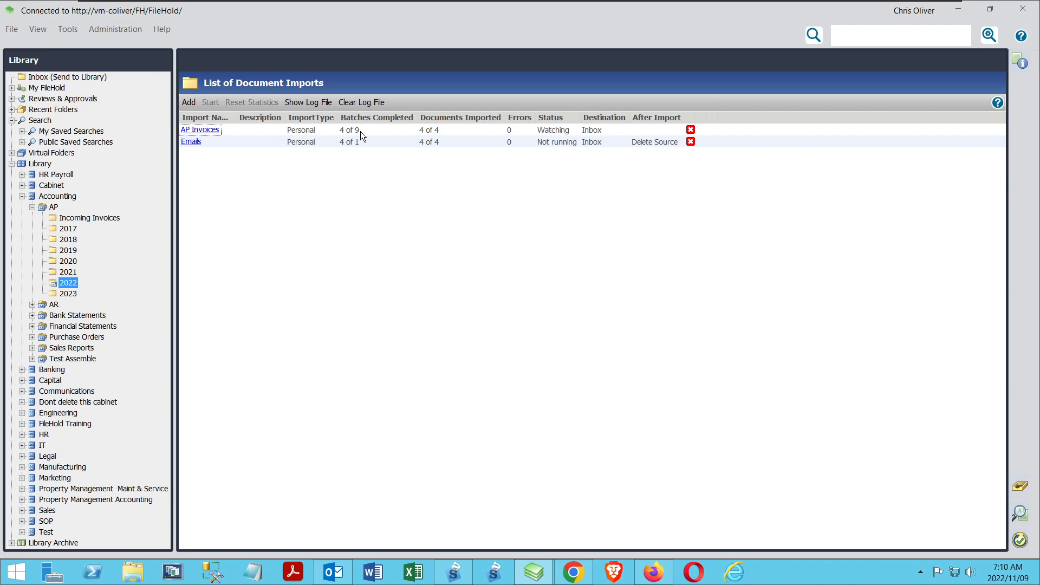
left_click(76, 78)
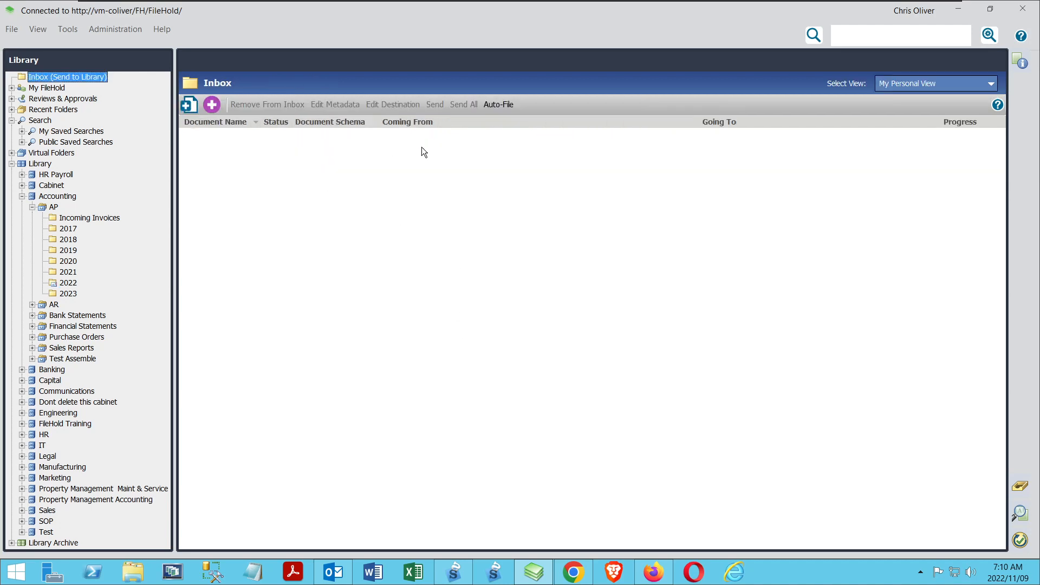
- Switch to SmartSoft Capture, check the XML export settings and export the captured Premium Springs Water Company invoice
left_click(454, 572)
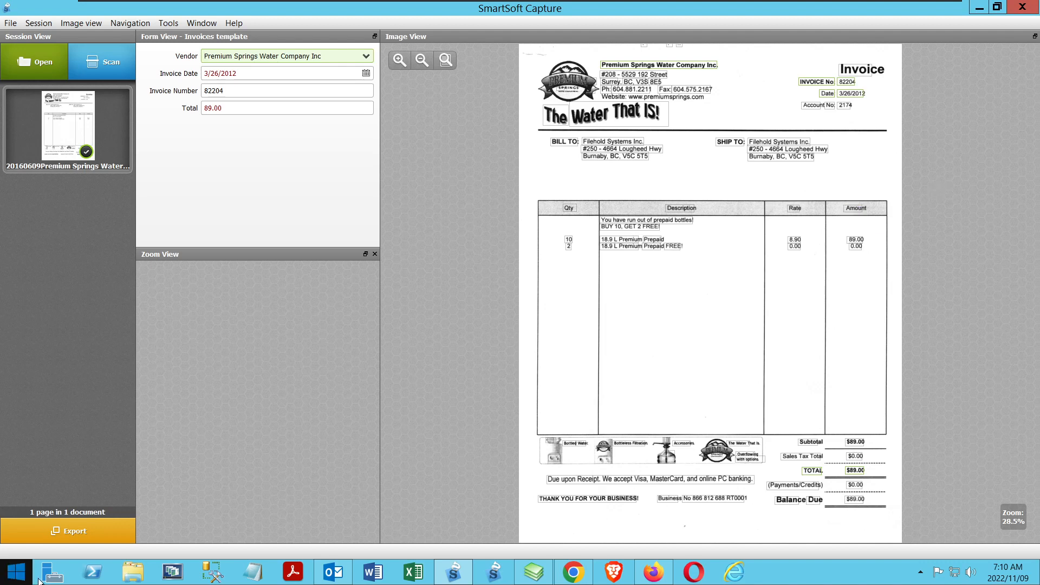
left_click(170, 24)
left_click(184, 39)
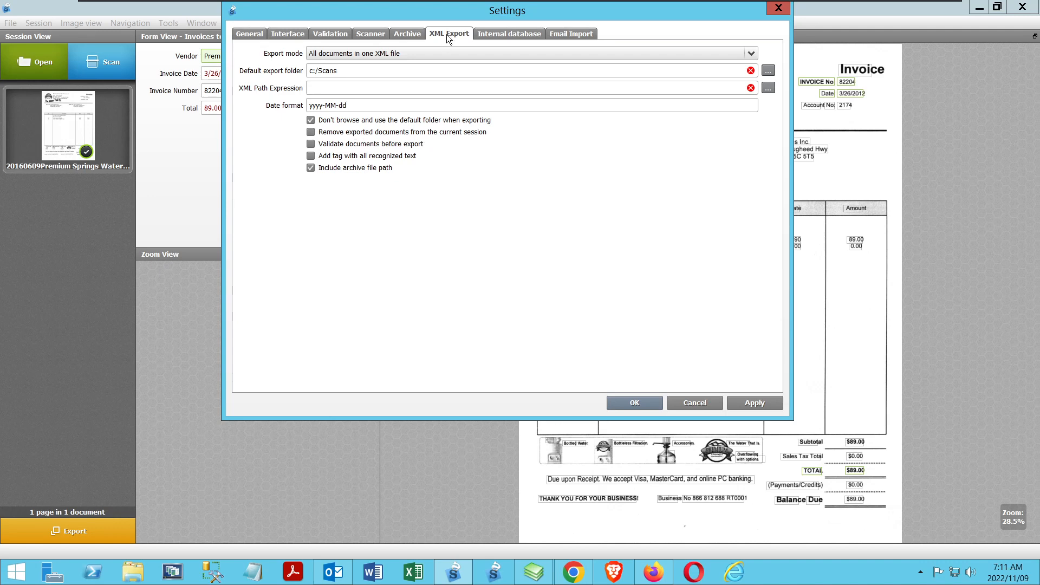
left_click(634, 402)
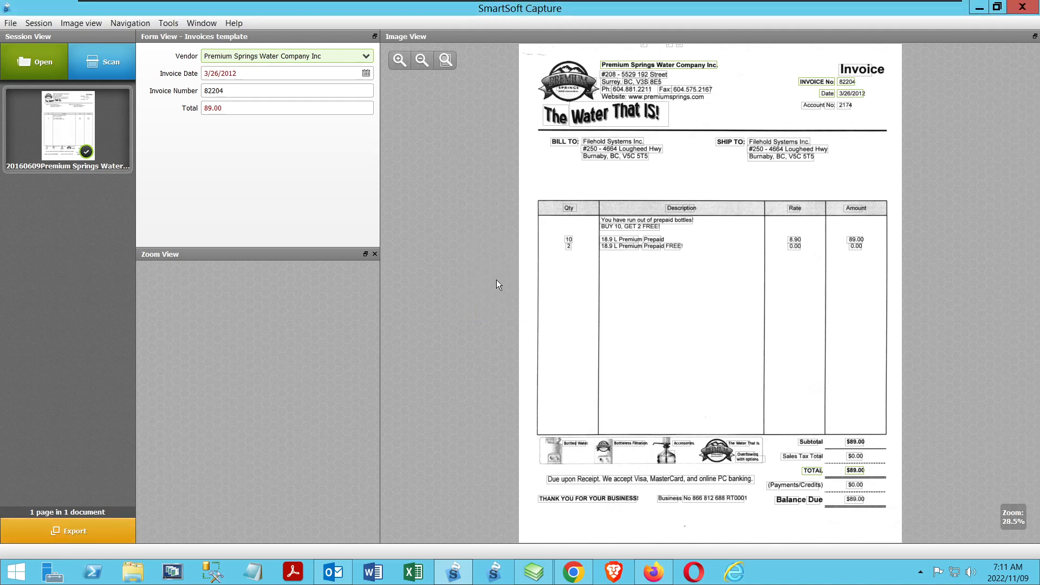
- Switch back to FileHold and examine the metadata of the imported invoice in the Inbox without editing it
left_click(533, 571)
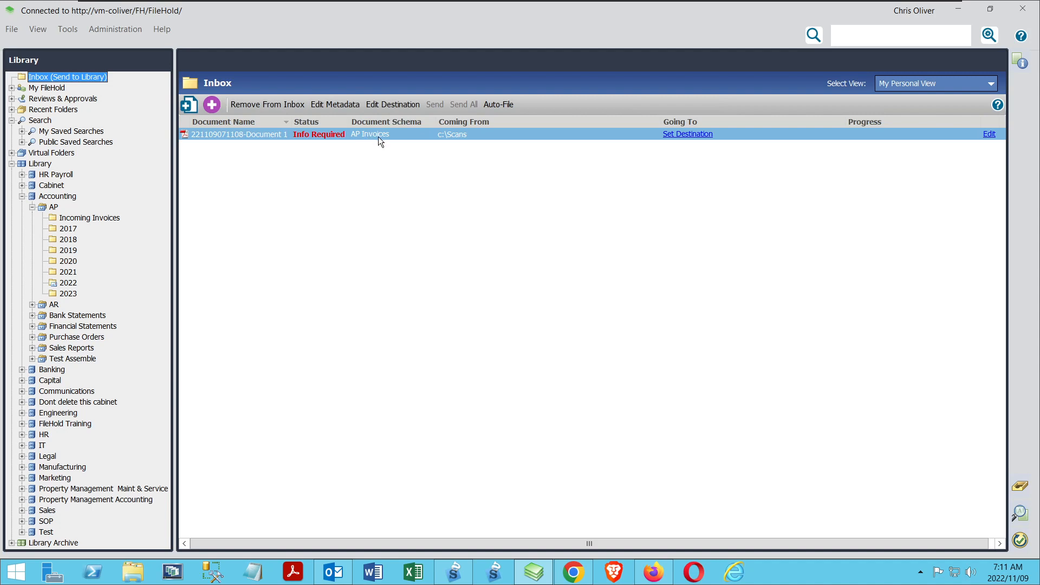
left_click(1020, 61)
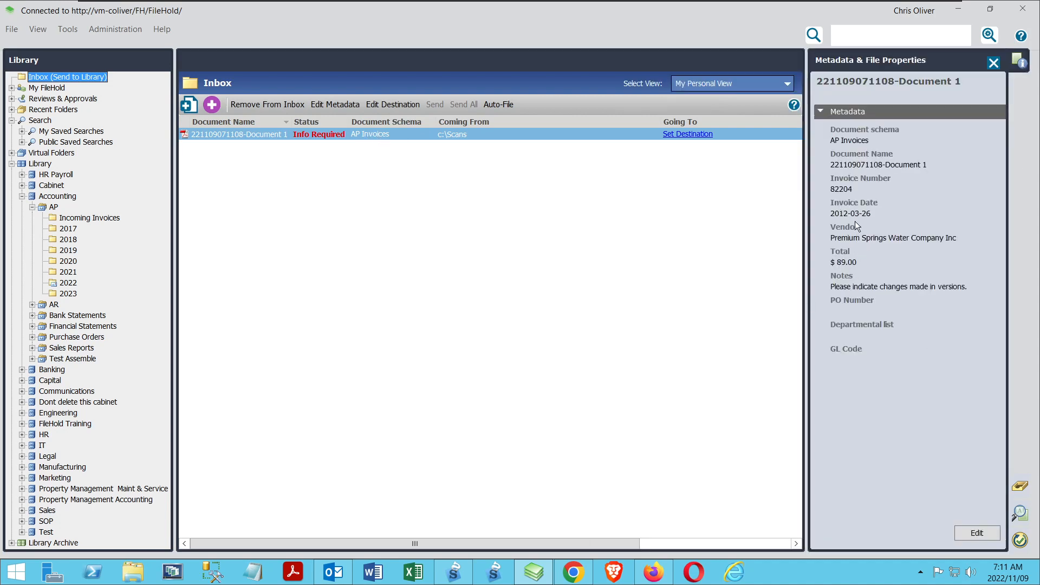
left_click(982, 539)
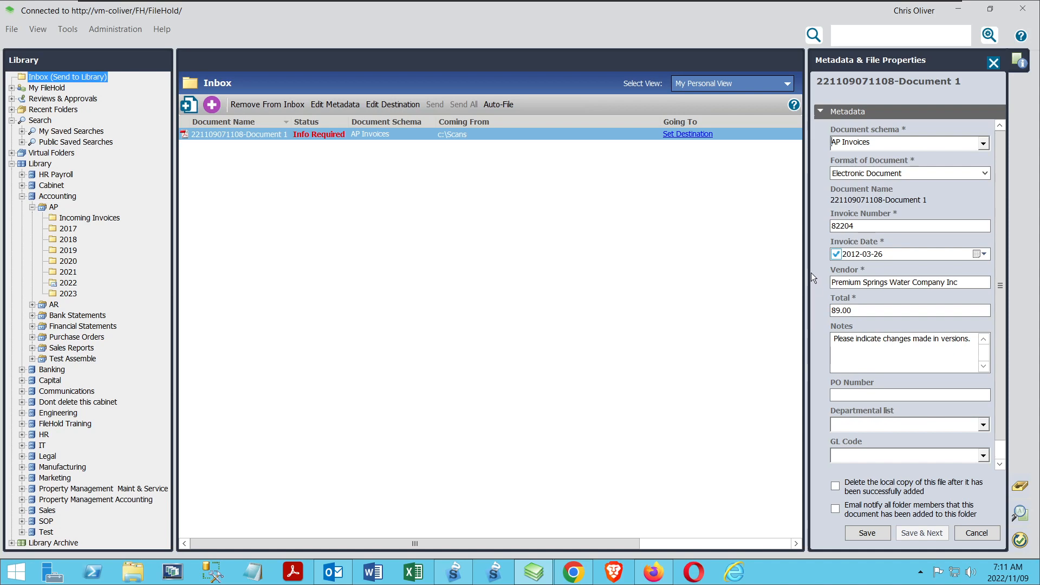
left_click(977, 535)
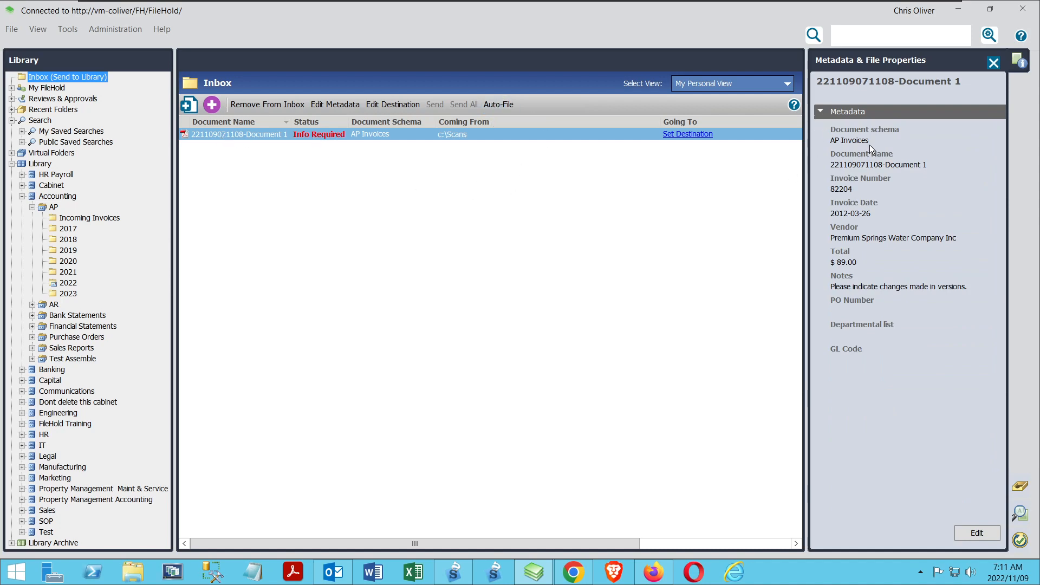
- Auto-file the Inbox invoice and send it to the library
left_click(499, 103)
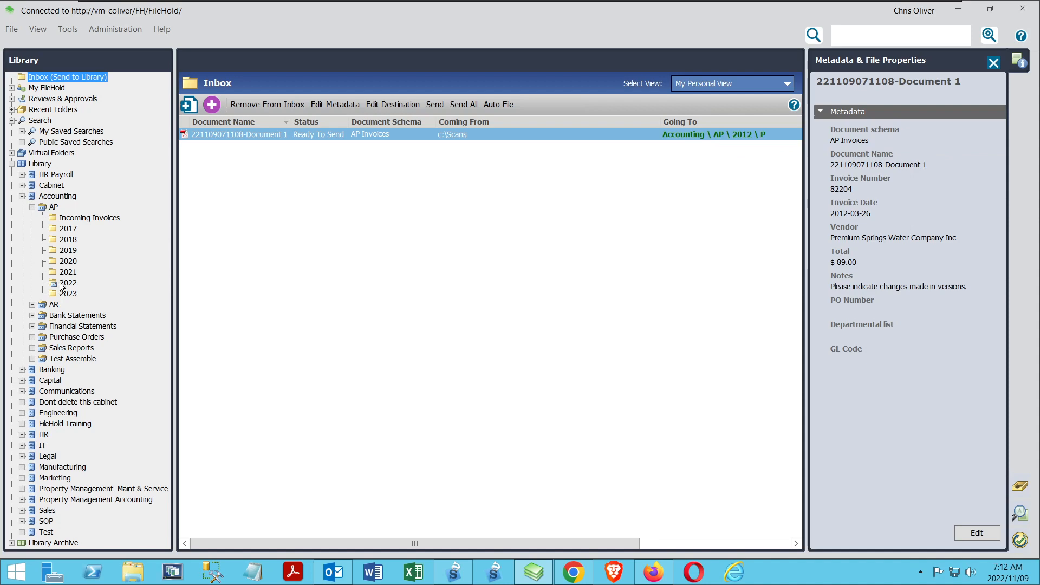
left_click(433, 105)
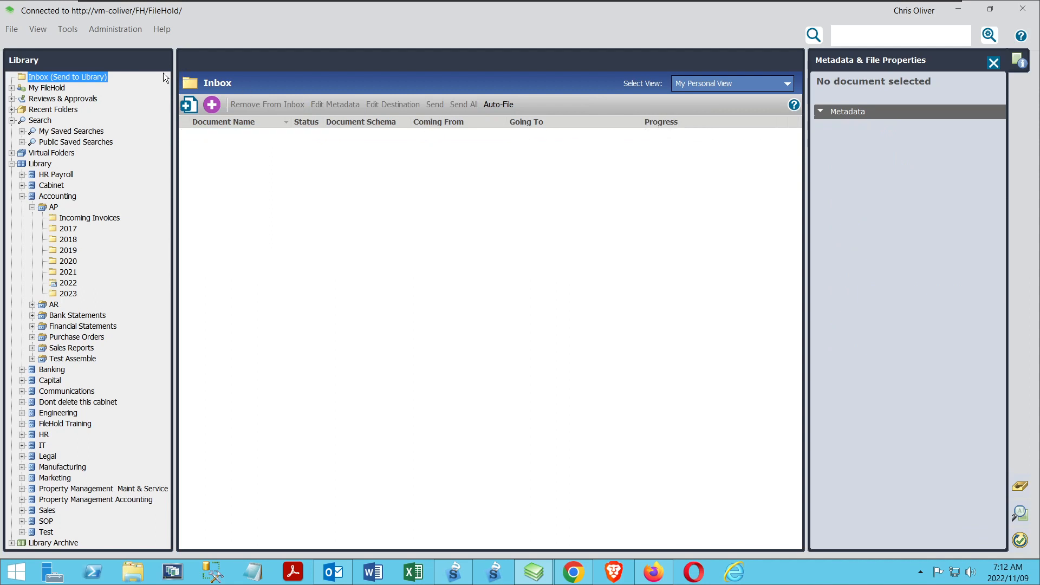
- Refresh the library tree and inspect the filed invoice's properties in the Accounting/AP/2012/P folder
right_click(42, 163)
left_click(75, 208)
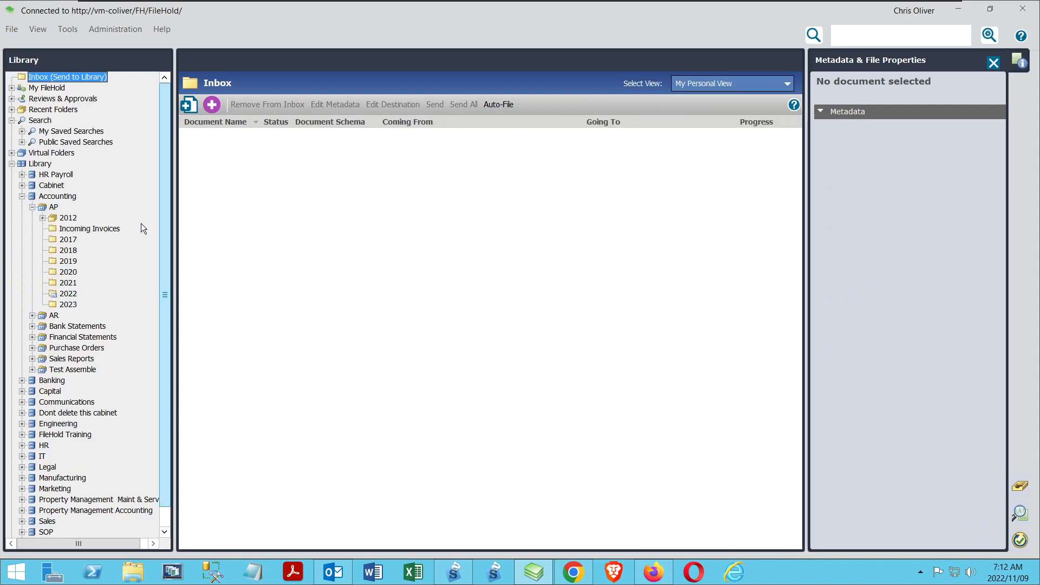
left_click(43, 218)
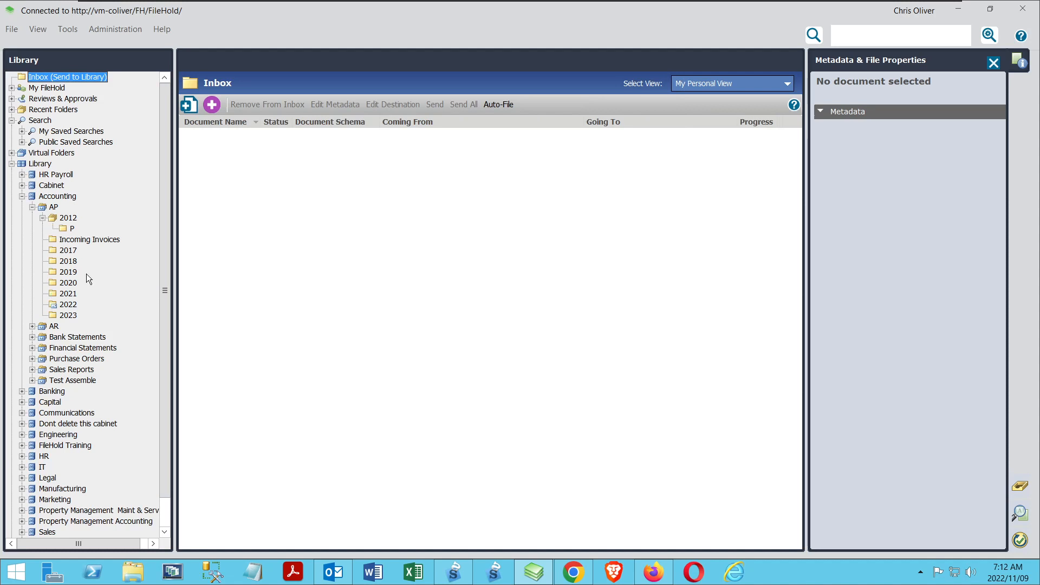
left_click(69, 229)
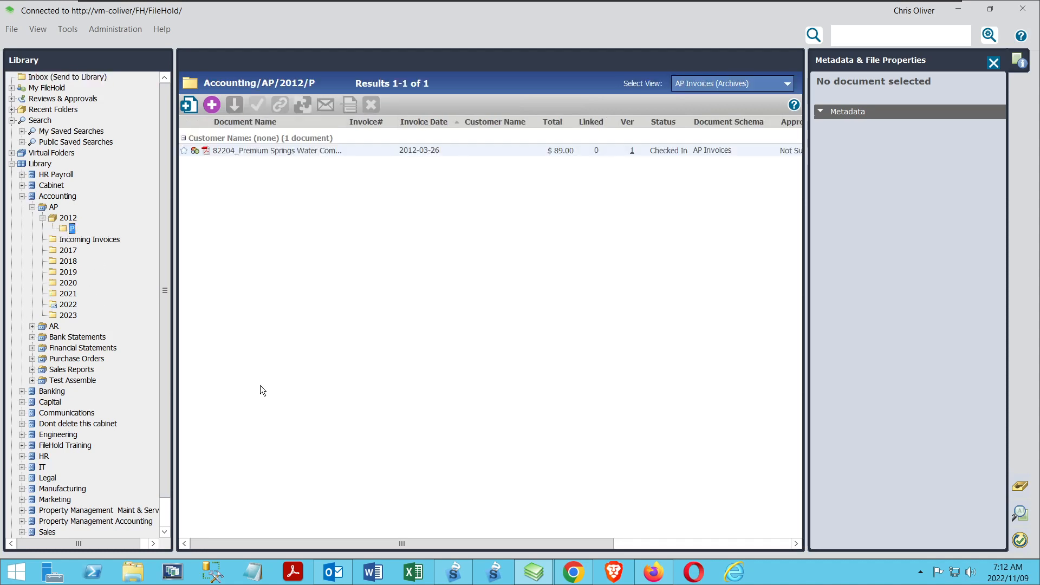
left_click(284, 151)
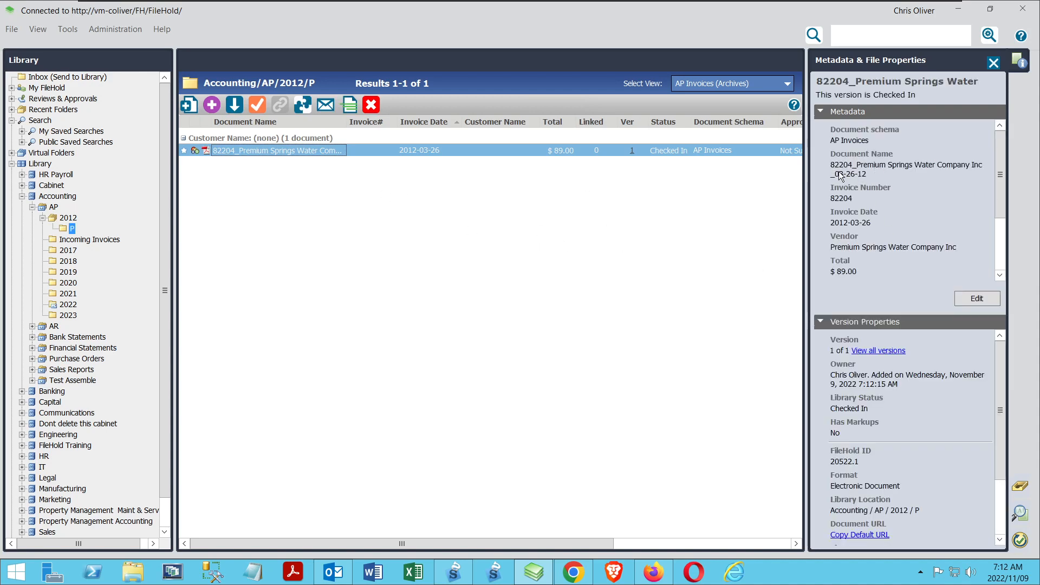
left_click(368, 231)
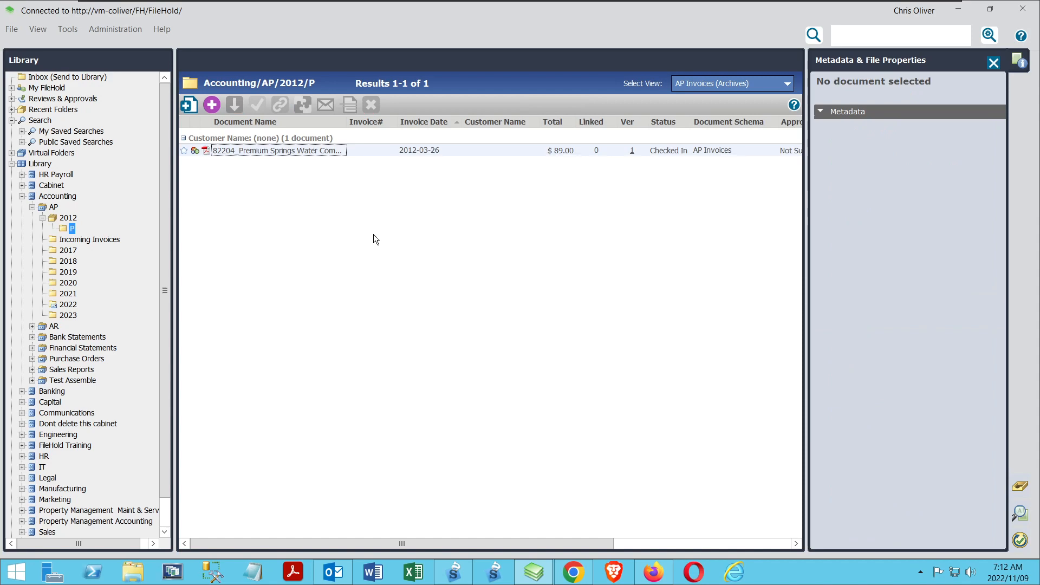
left_click(68, 29)
left_click(106, 40)
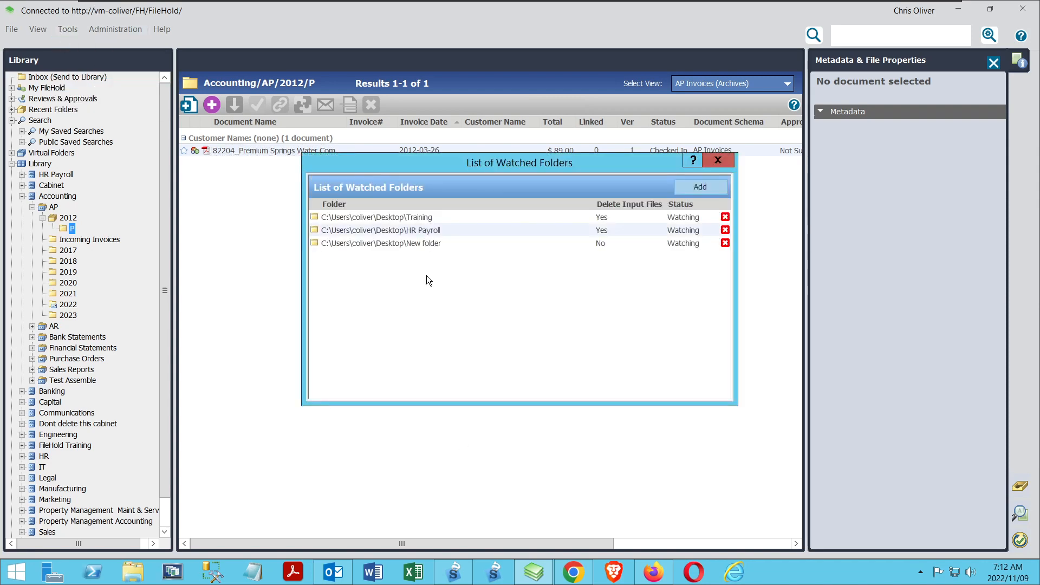
left_click(718, 160)
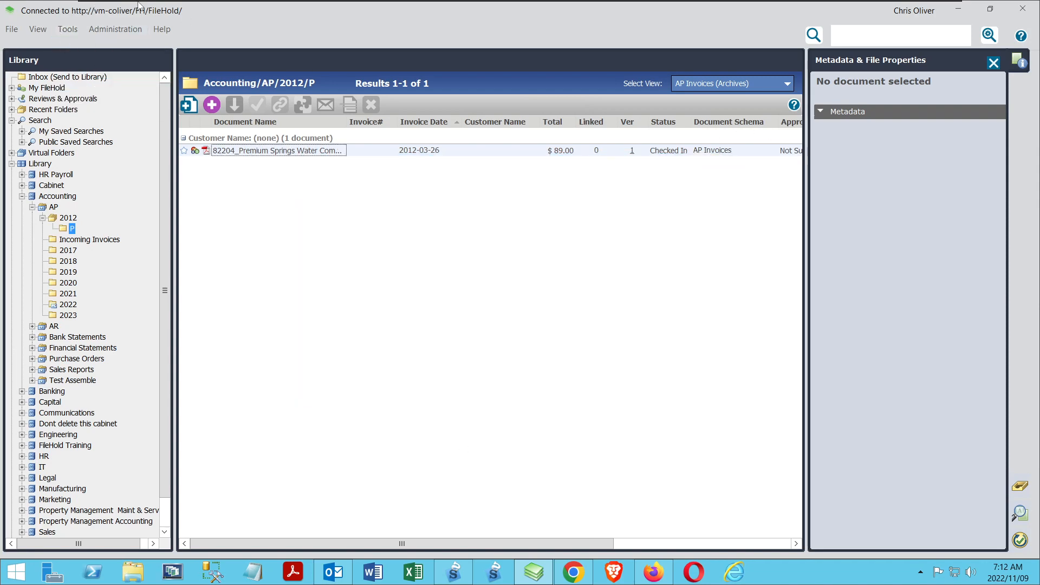
- Set the AP Invoices import job to auto-file with the "Invoices by Vendor first letter & year" template and automatically send Ready to Send files
left_click(68, 29)
left_click(95, 53)
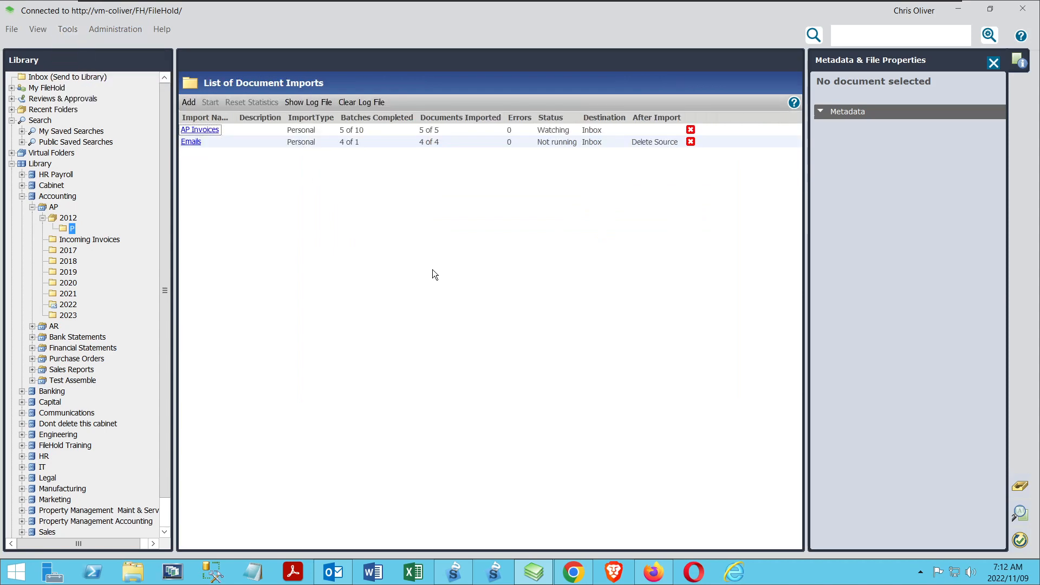
left_click(200, 130)
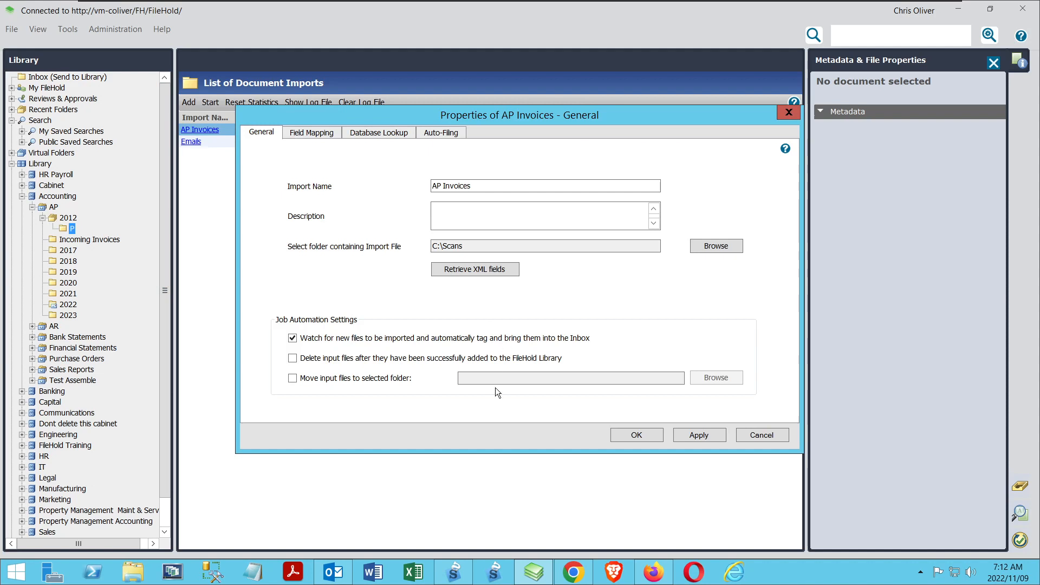
left_click(431, 137)
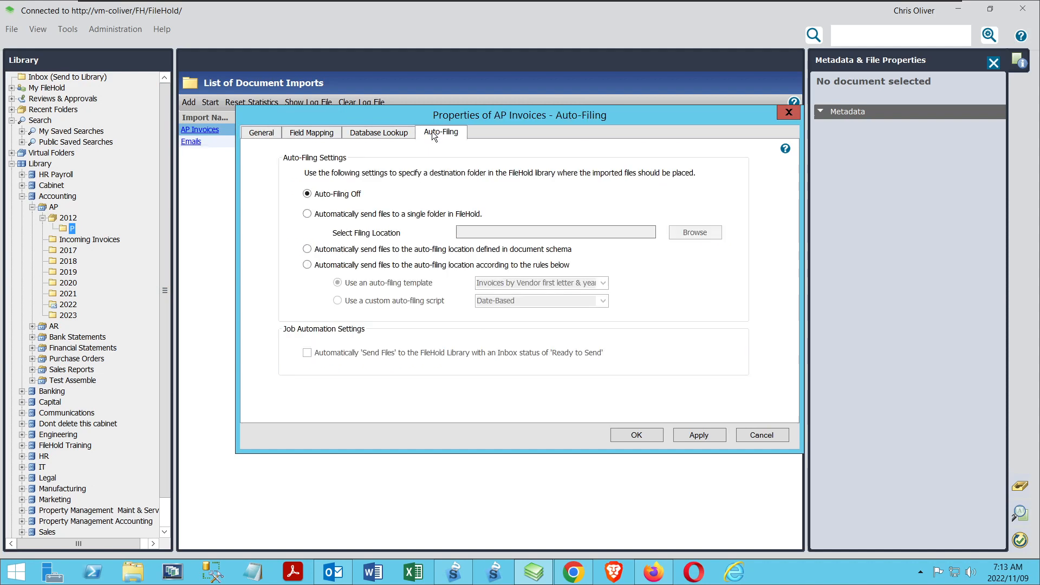
left_click(305, 249)
left_click(259, 132)
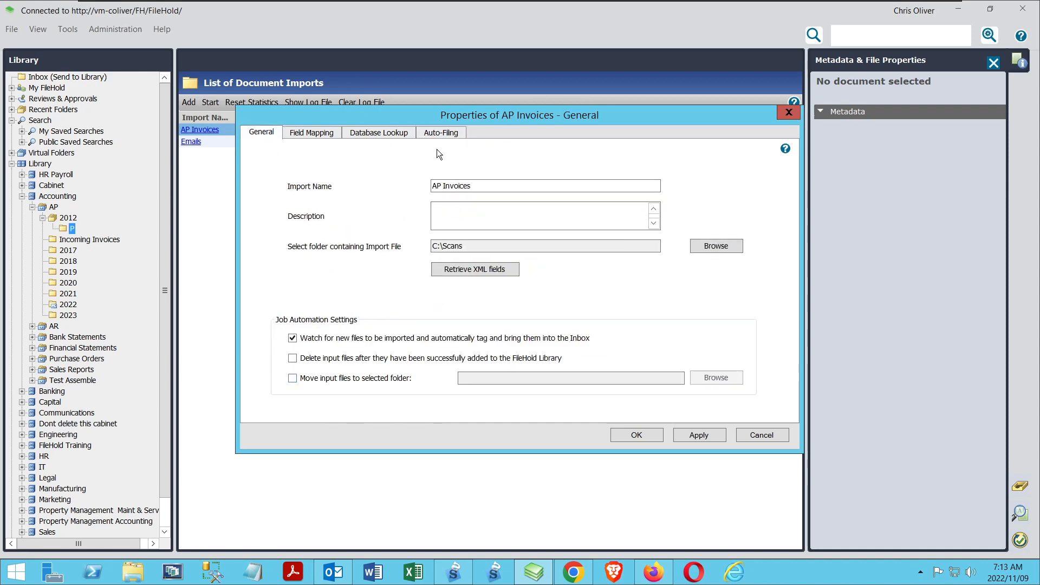
left_click(441, 132)
left_click(307, 264)
left_click(338, 282)
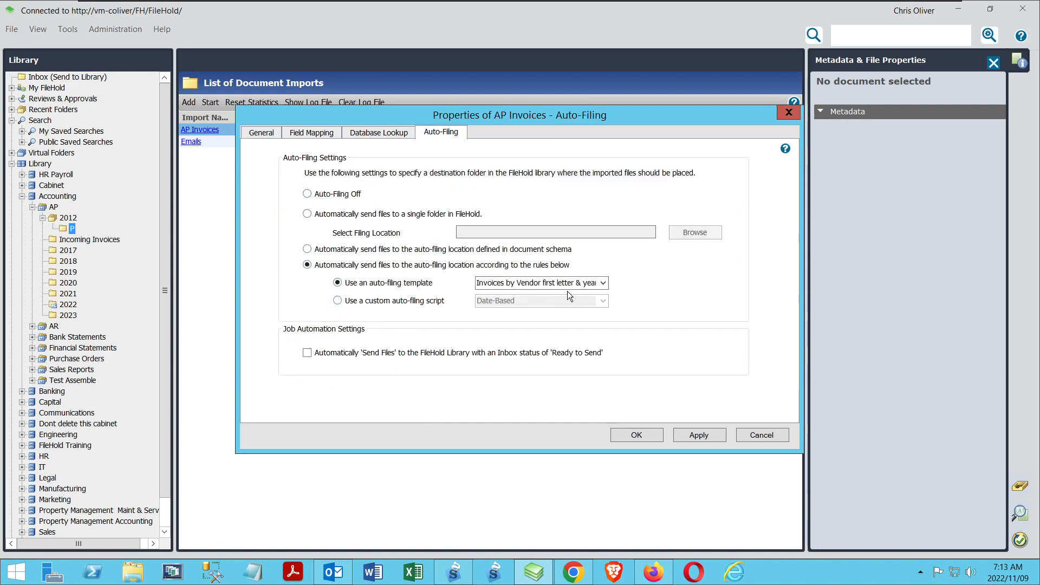
left_click(308, 352)
left_click(269, 136)
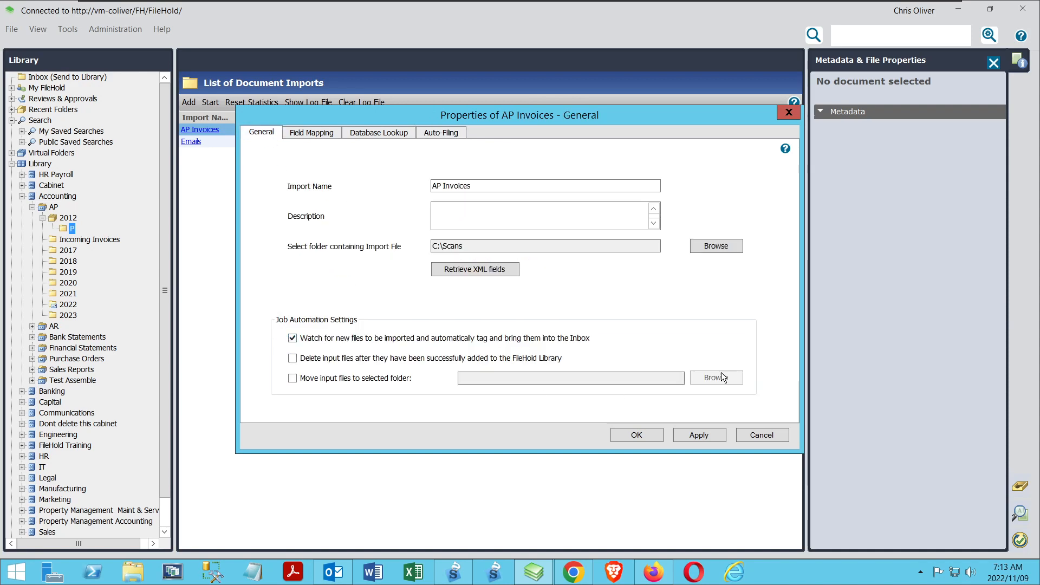
left_click(625, 434)
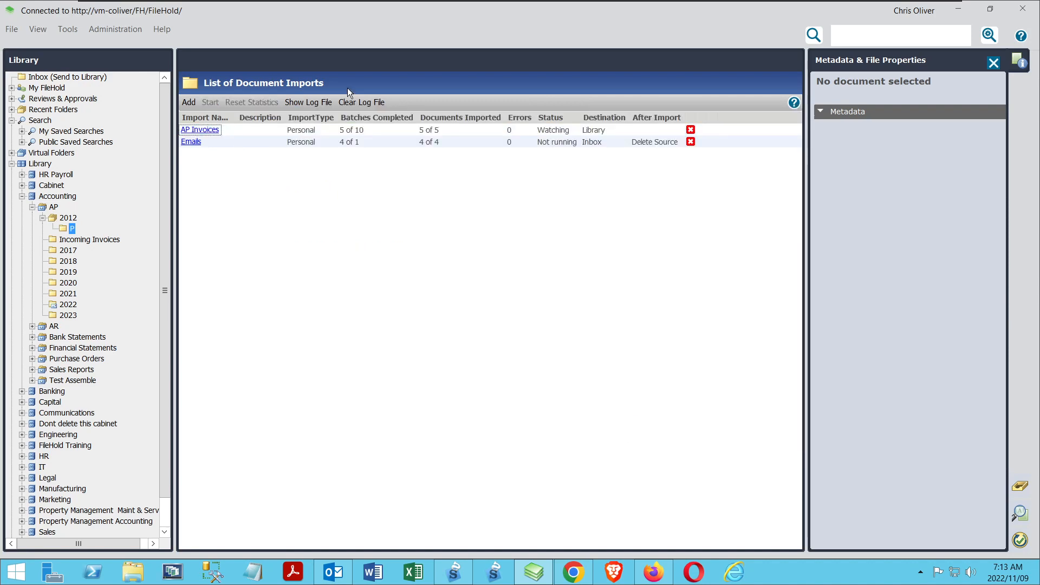
- Switch to SmartSoft Capture, set the invoice date to 3/26/2013 and the vendor to Arlo's Restaurant, and export the invoice
left_click(453, 572)
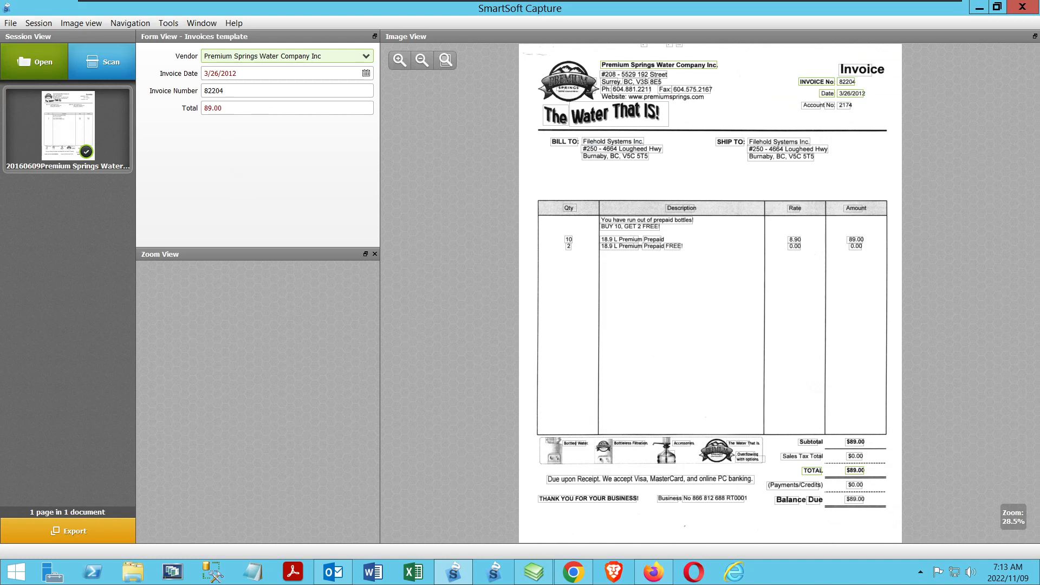
key("Tab")
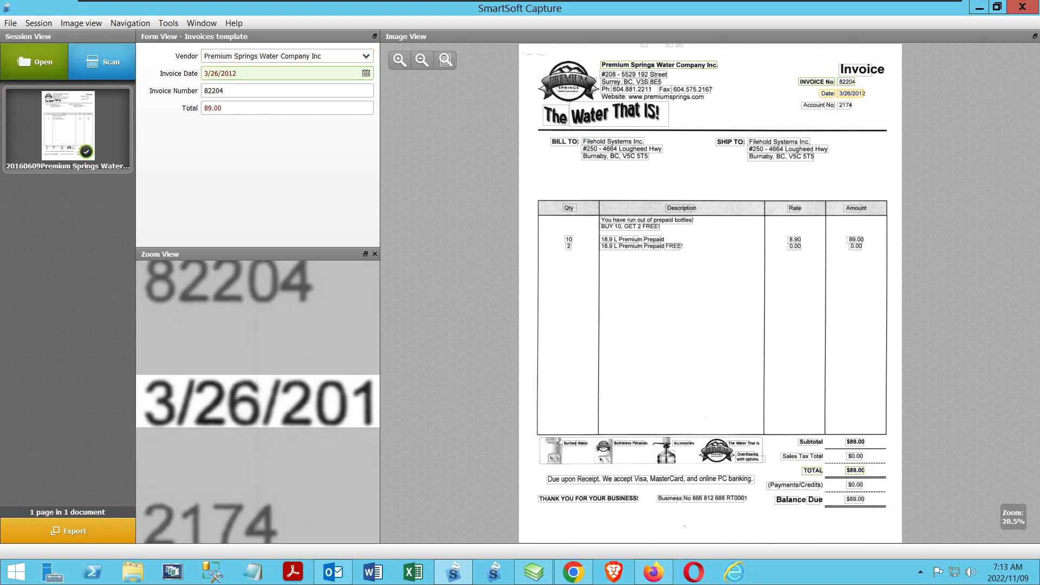
type("3")
left_click(362, 59)
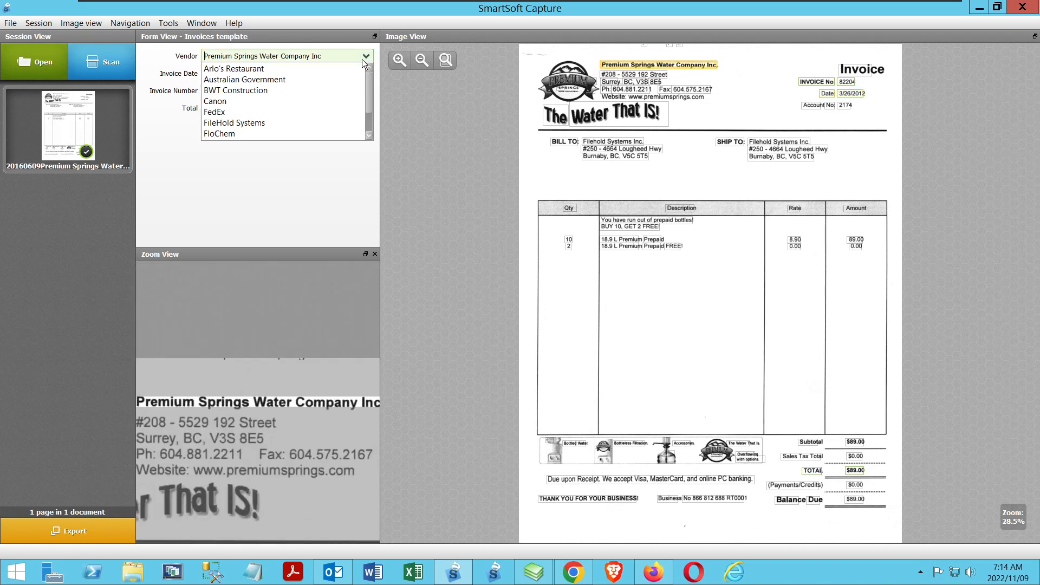
left_click(228, 69)
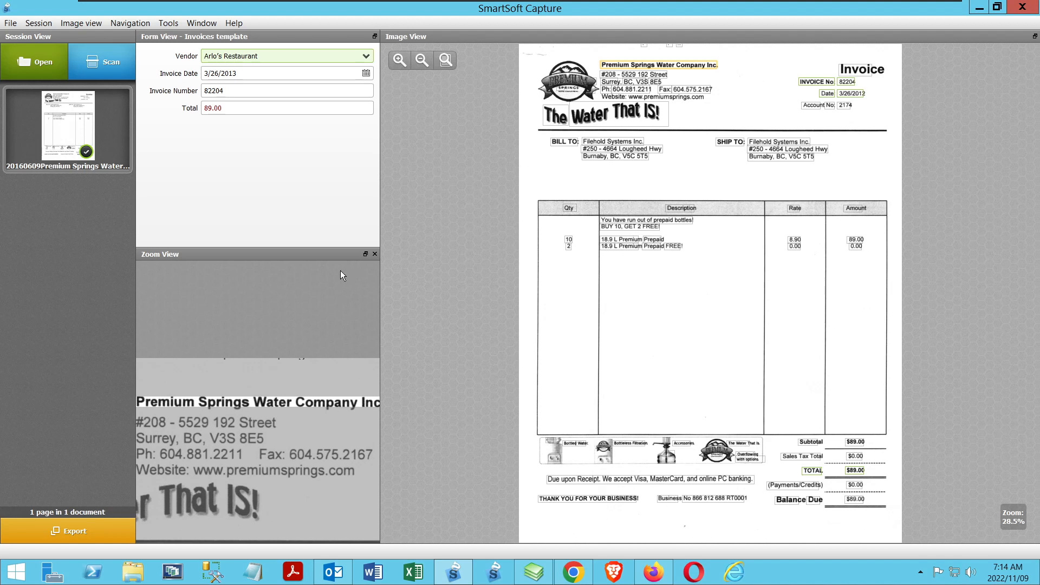
left_click(72, 525)
- Check the AP Invoices import job in the FileHold desktop client and view the auto-filing templates list in the web client in Chrome
left_click(534, 571)
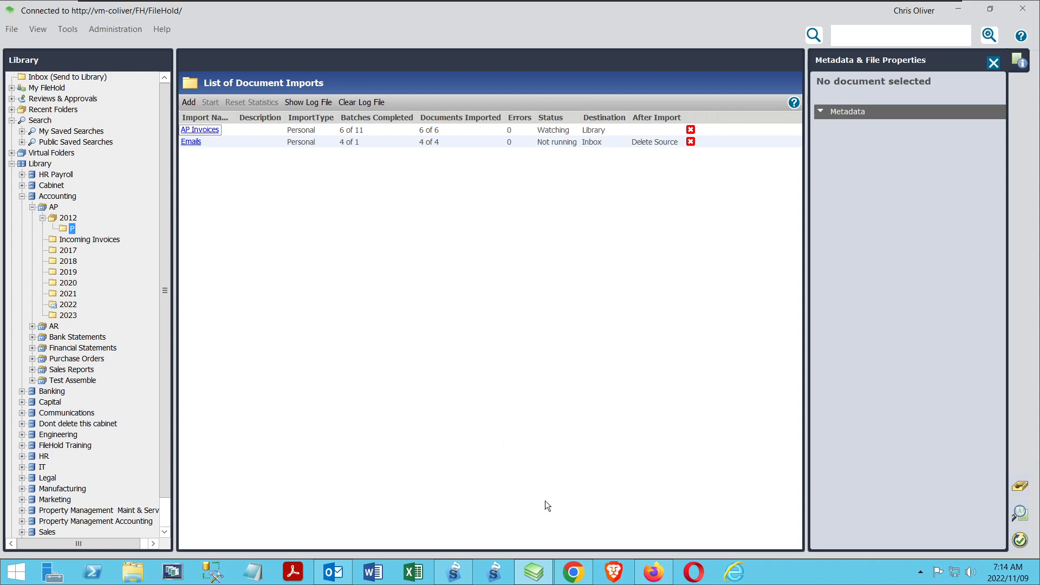
left_click(573, 572)
scroll(271, 235, "up", 5)
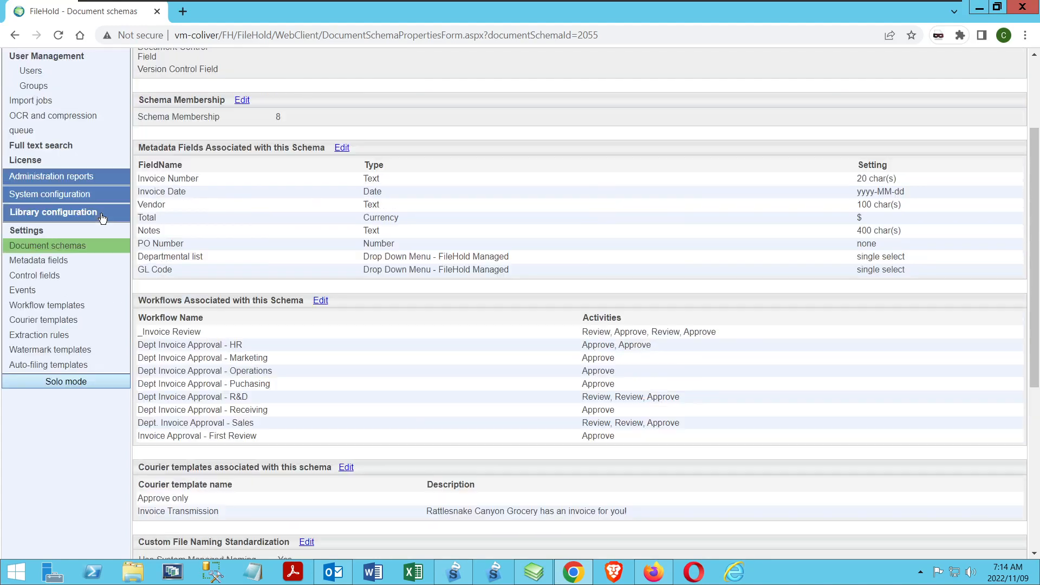
left_click(48, 430)
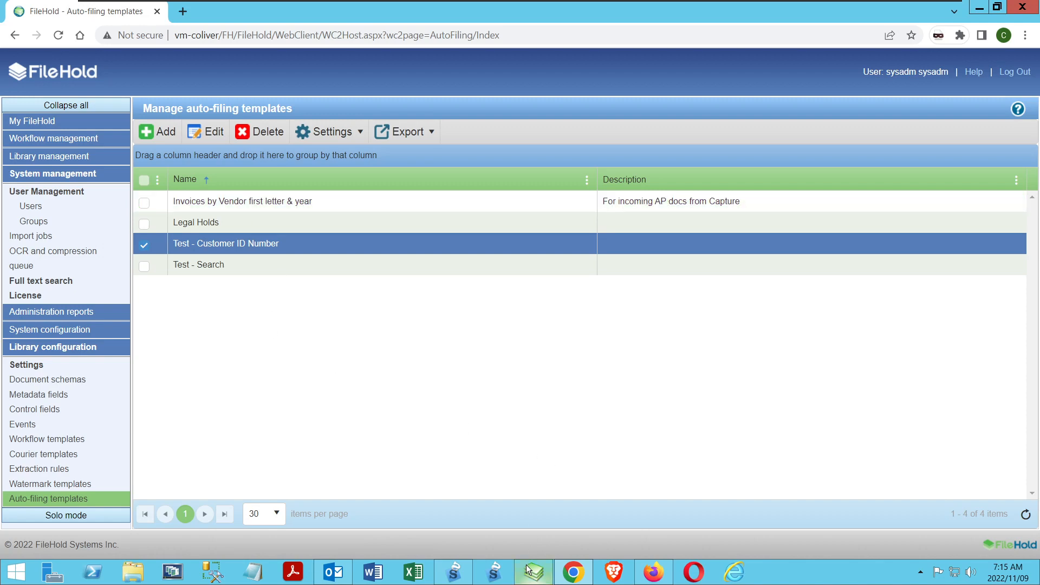
- Switch back to the FileHold desktop client, refresh the library tree and select the filed invoice in the Accounting/AP/2013/A folder
left_click(542, 578)
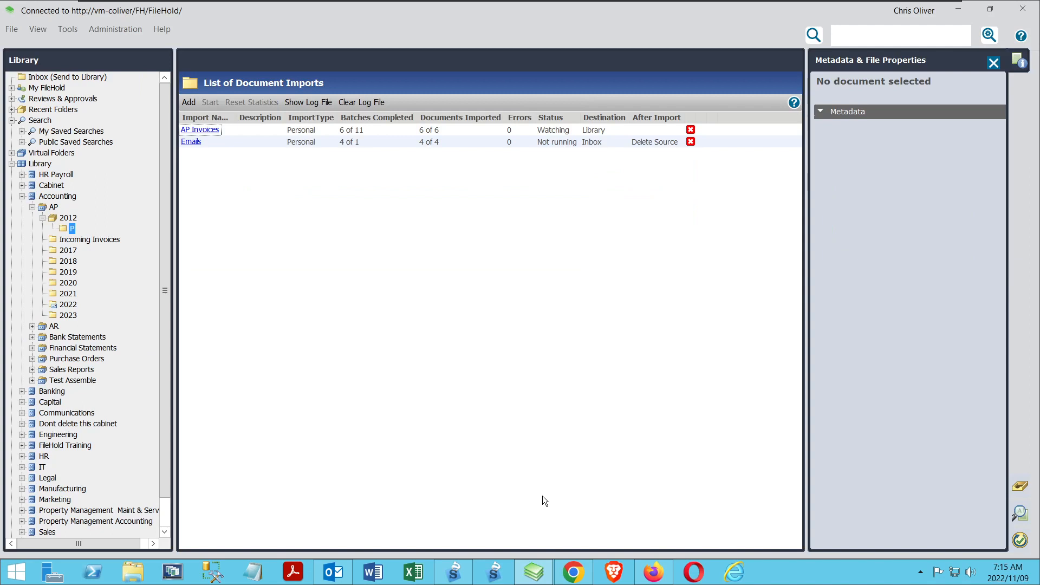
right_click(42, 165)
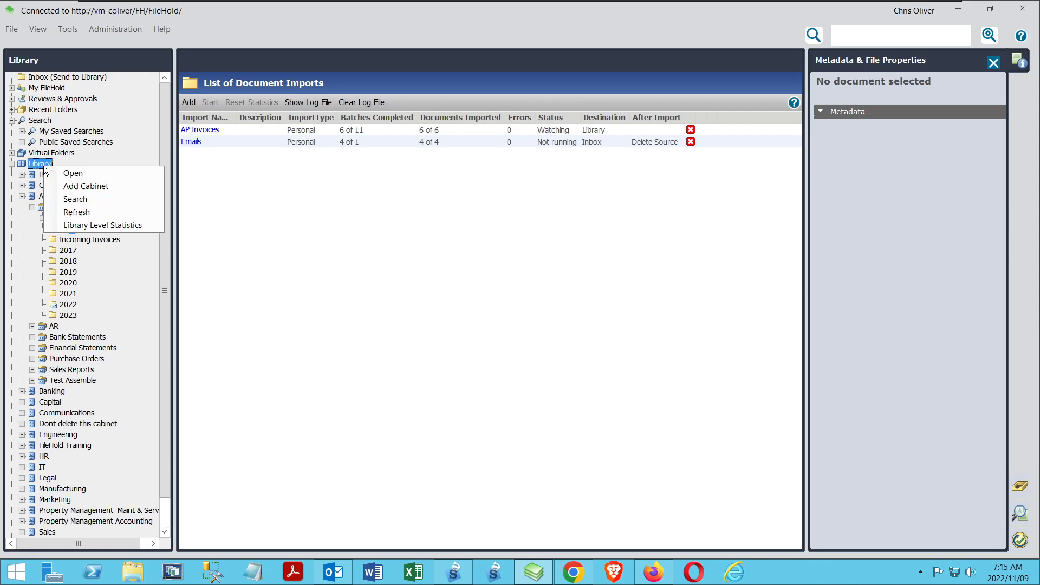
left_click(77, 212)
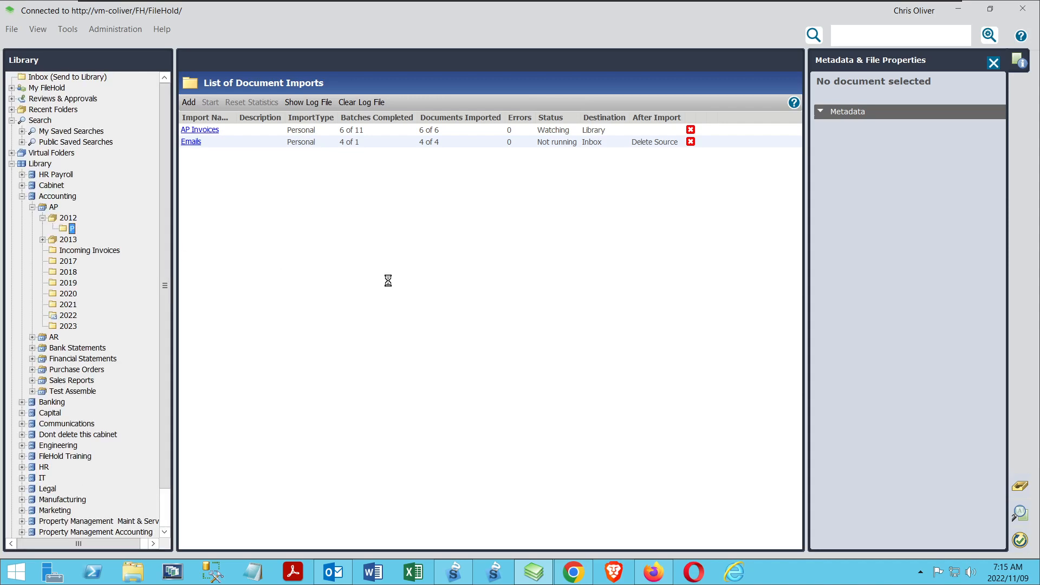
left_click(42, 239)
left_click(72, 250)
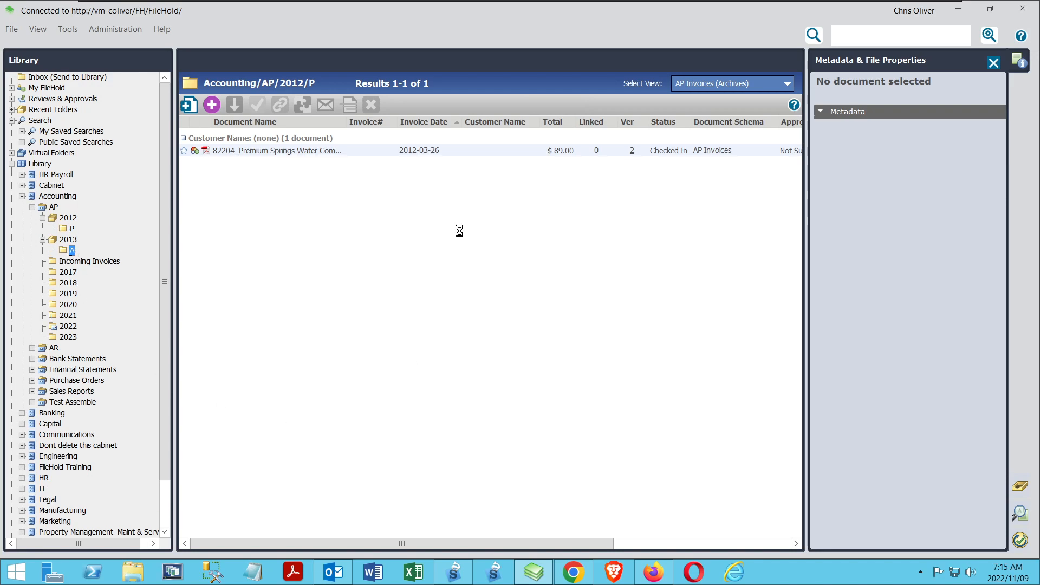
left_click(248, 154)
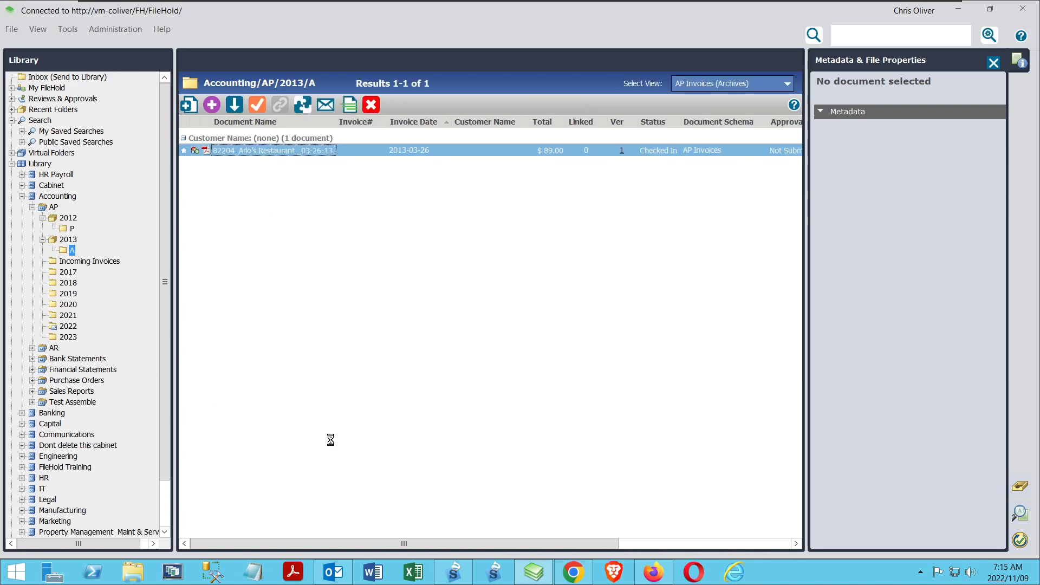